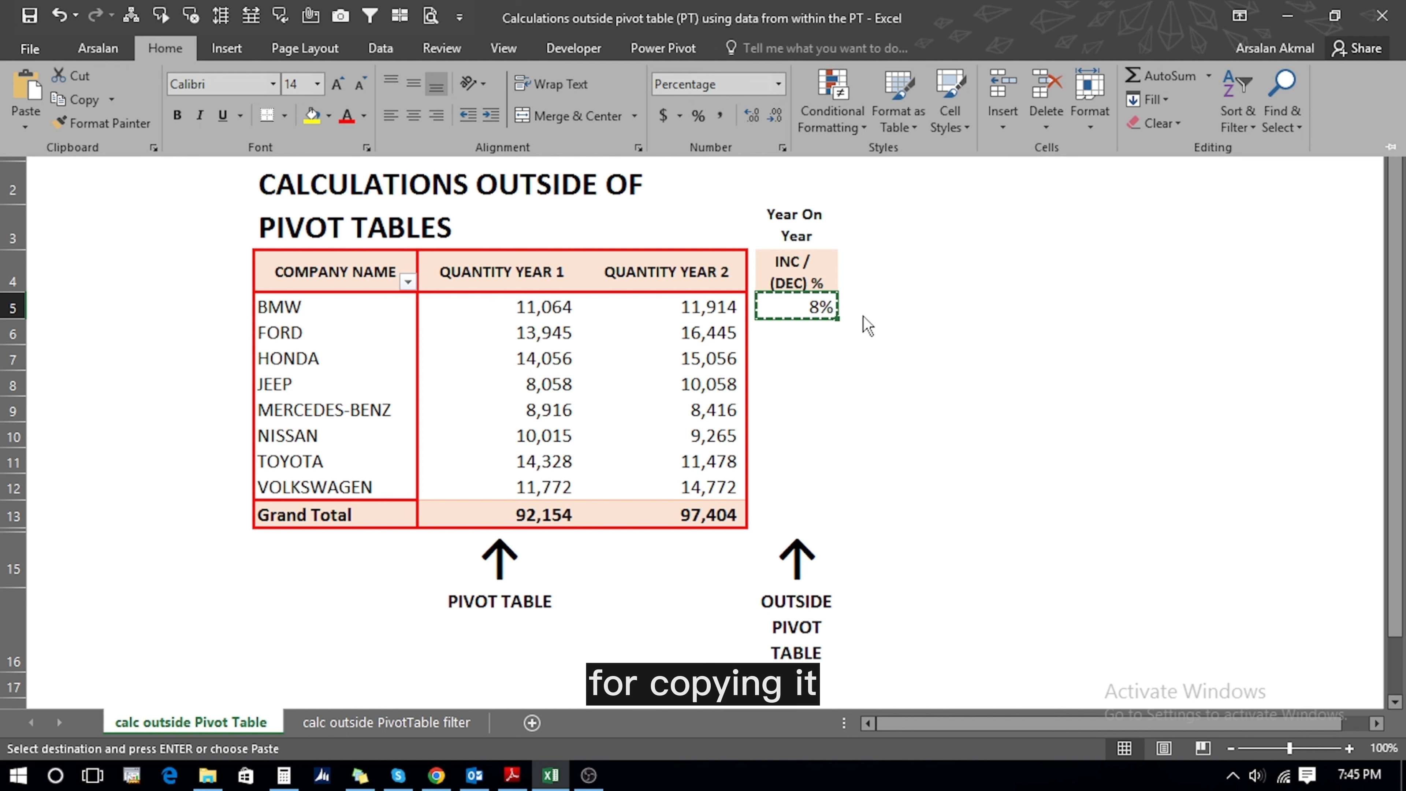
- Paste the copied year-on-year formula into K6:K12, giving 8% for every company
click(811, 331)
key(shift+Down)
key(shift+Down)
key(shift+Down)
key(shift+Down)
key(shift+Down)
key(shift+Down)
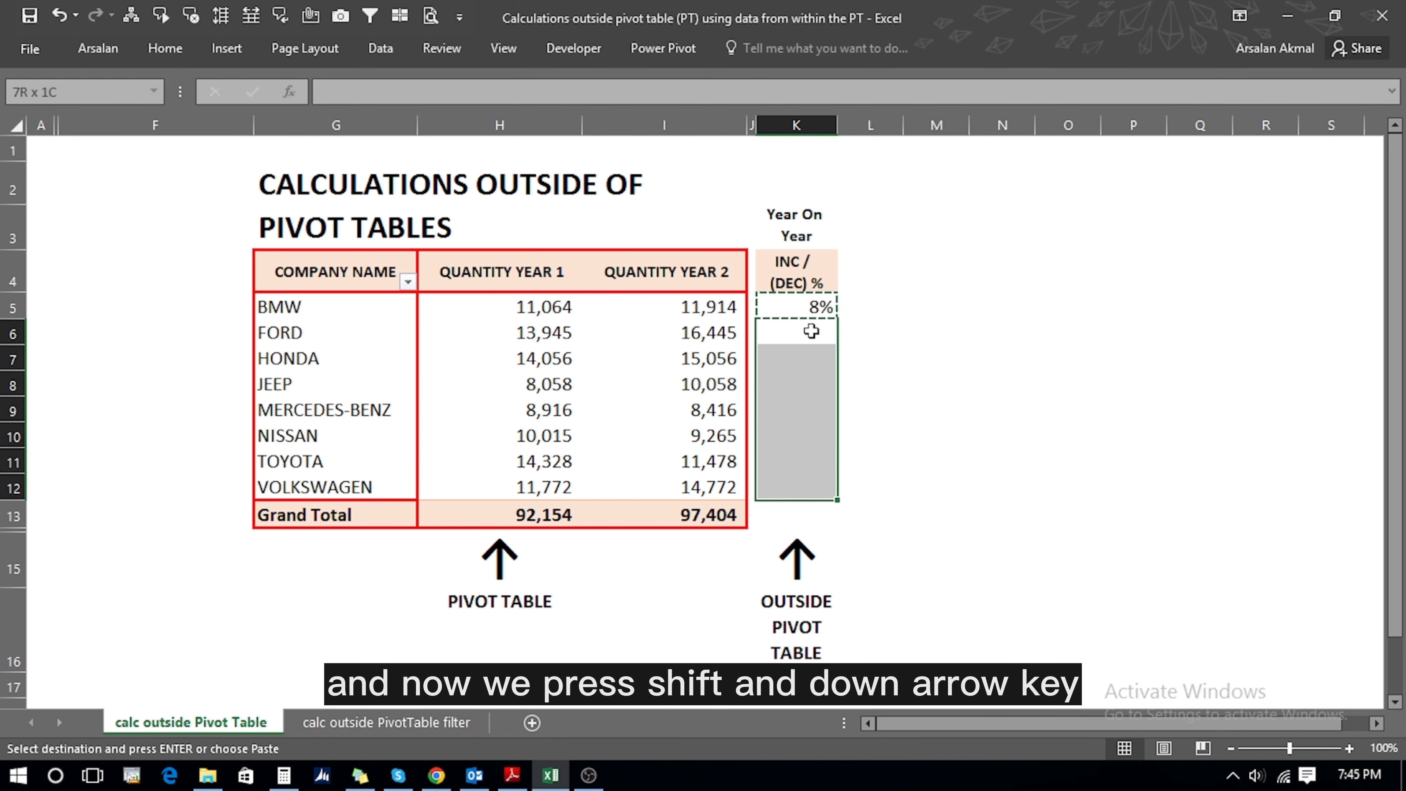
key(Return)
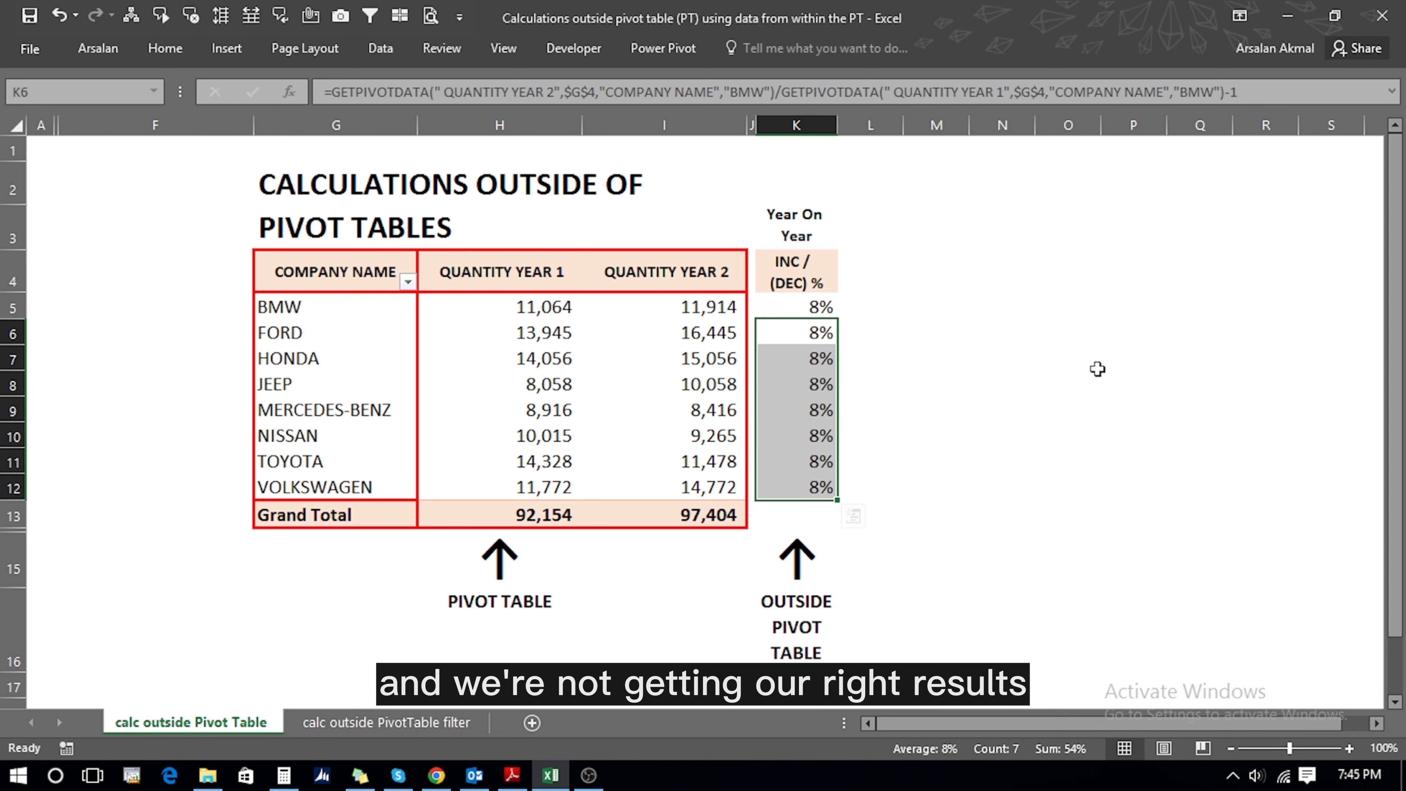
- Inspect K5's GETPIVOTDATA formula, then clear the identical 8% results from K5:K12
key(Up)
key(F2)
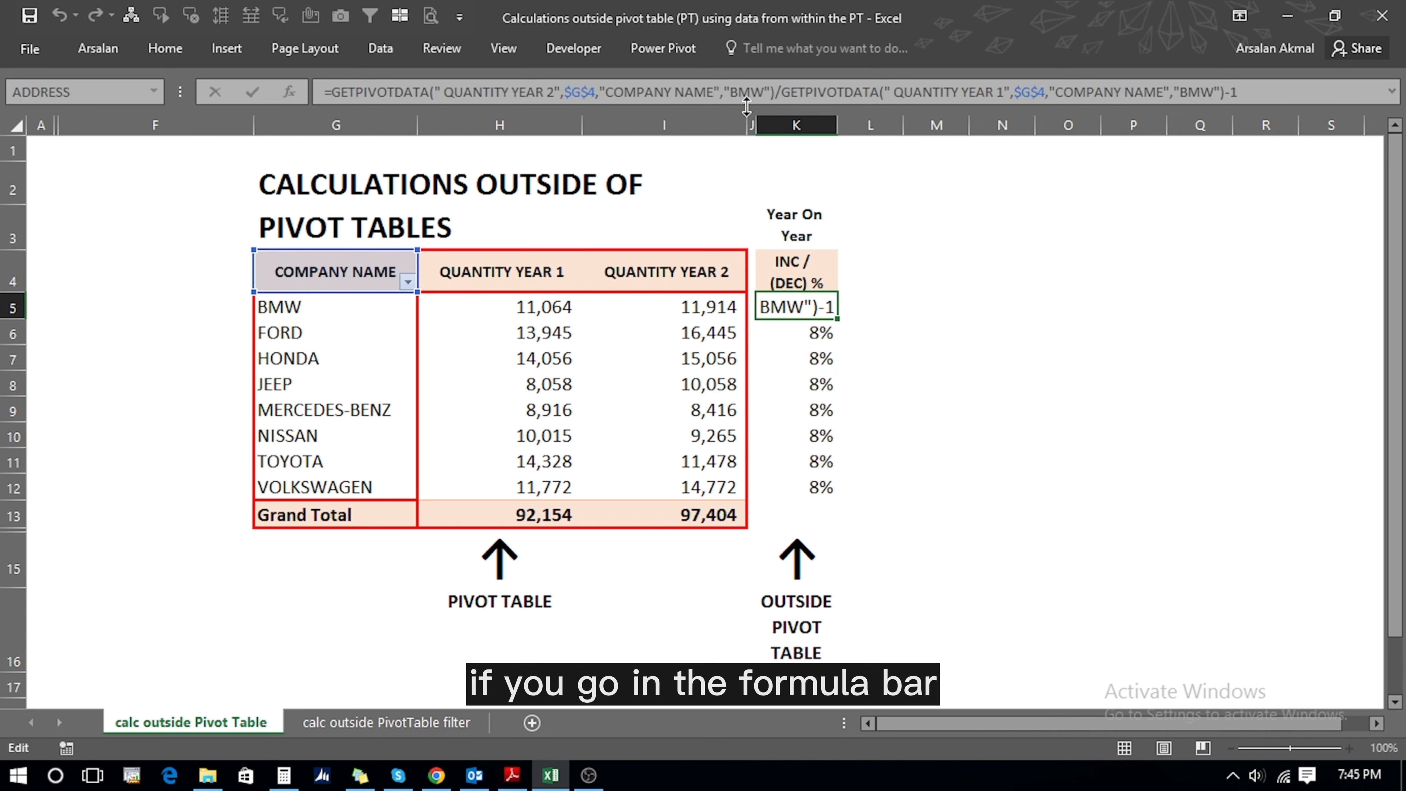
drag(746, 105, 746, 125)
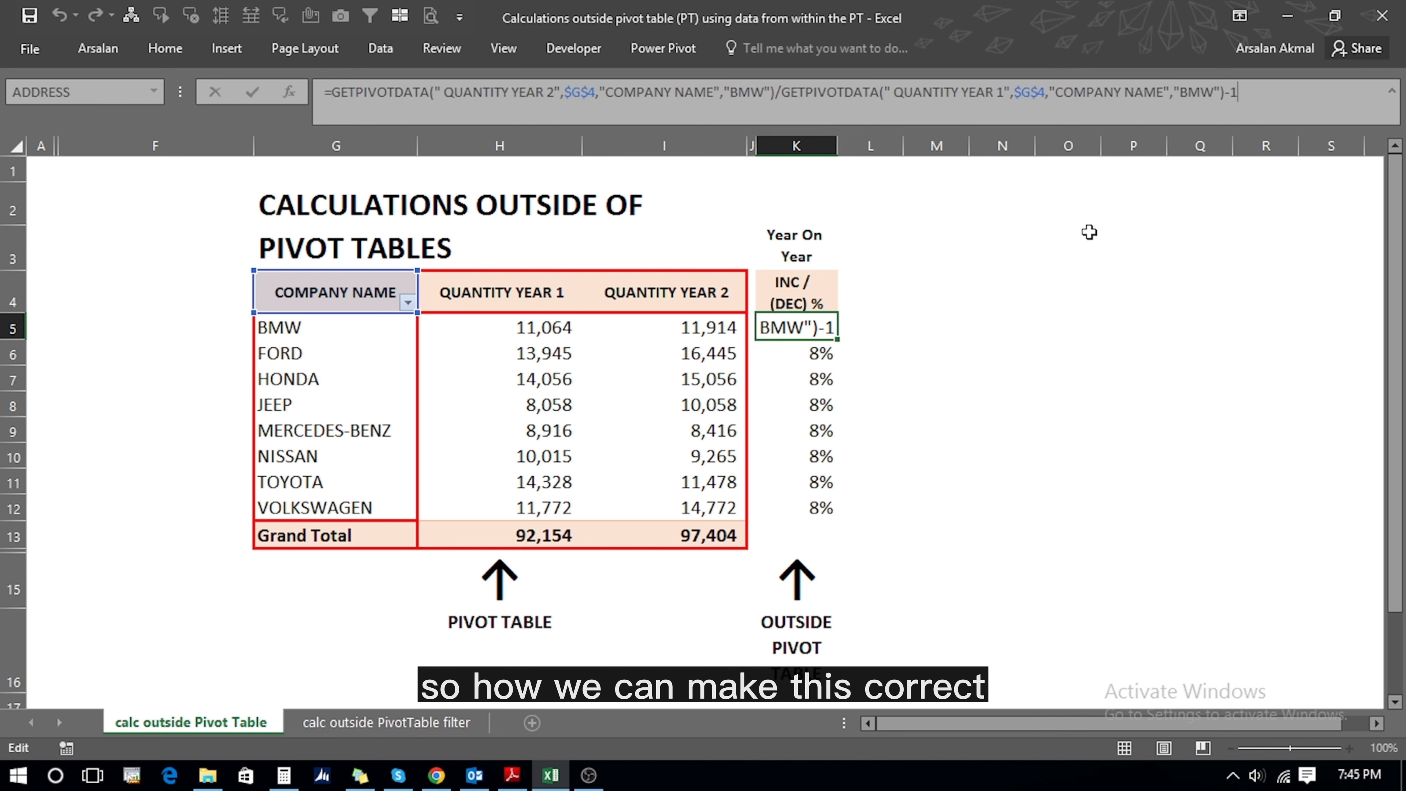
key(Escape)
key(ctrl+shift+Down)
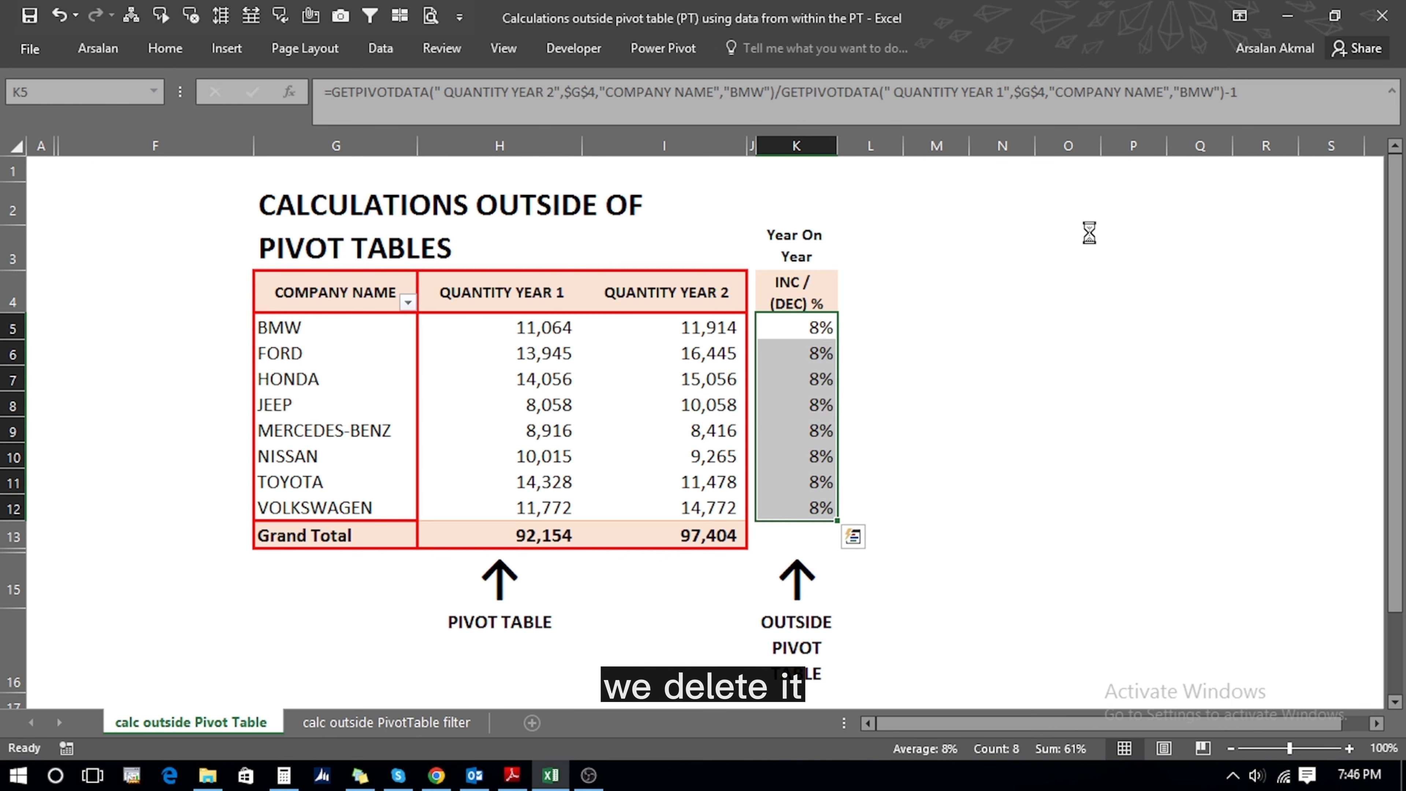
key(Delete)
- Turn off 'Use GetPivotData functions for PivotTable references' in Excel's Formulas options
click(28, 49)
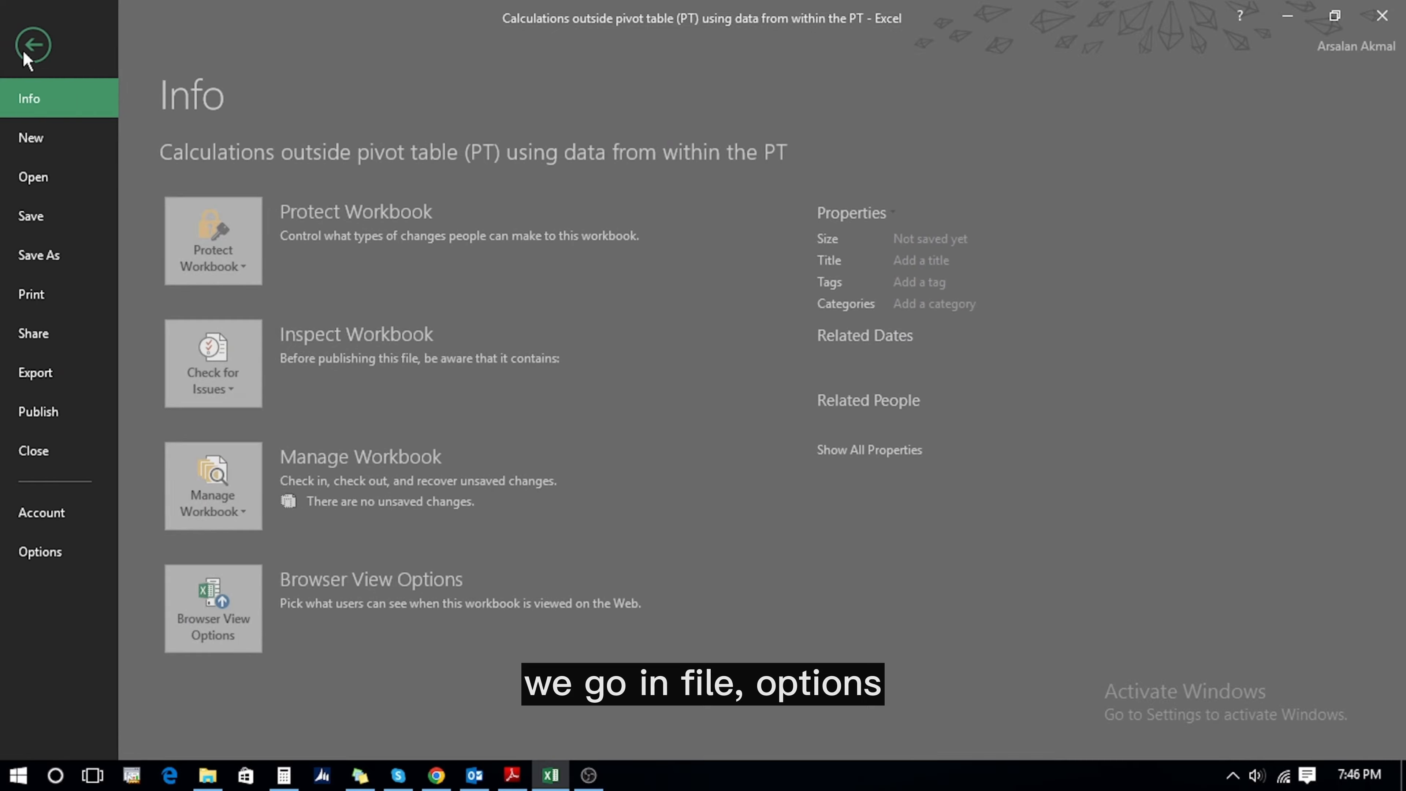
click(33, 545)
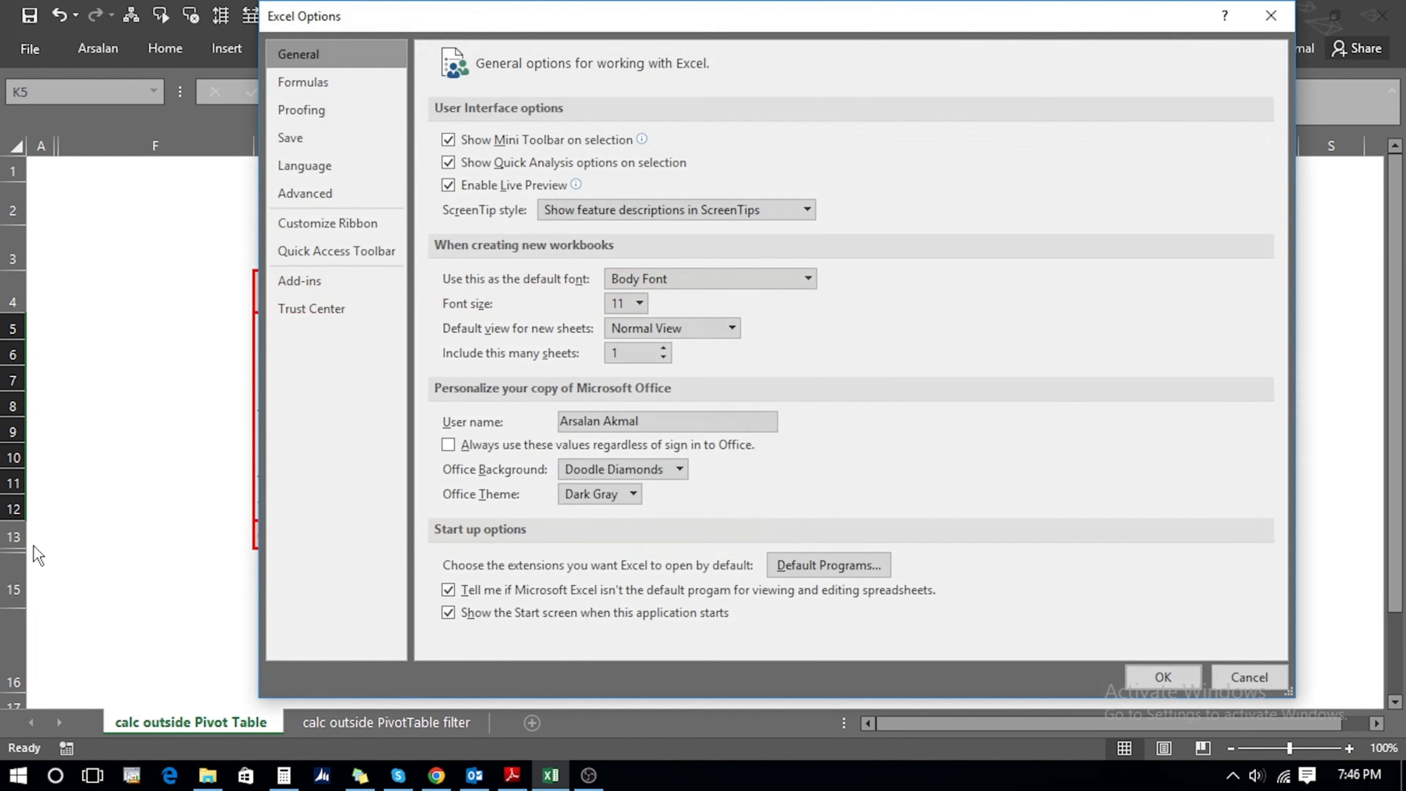
click(313, 84)
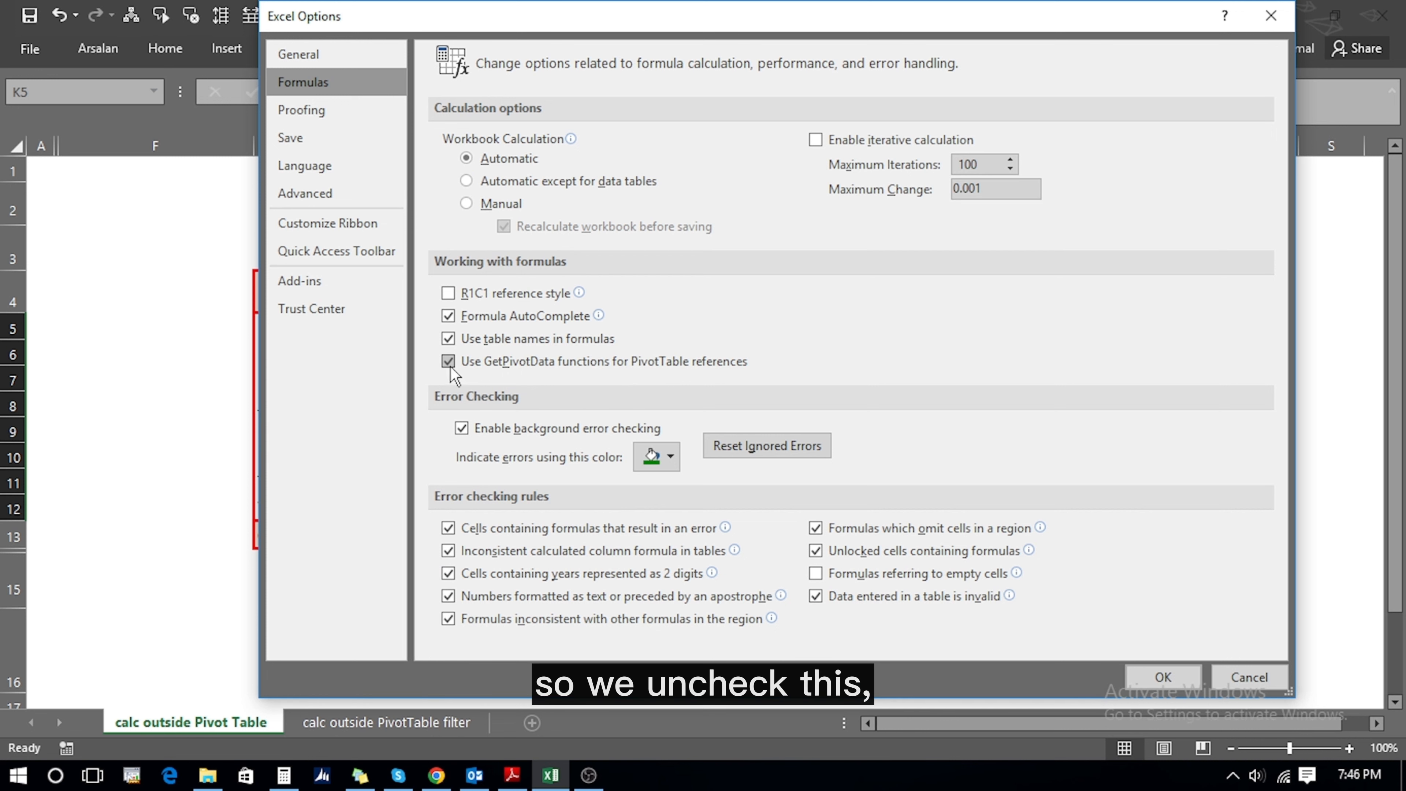
click(1147, 674)
- Enter the year-on-year formula =I5/H5-1 in BMW's cell K5
click(794, 323)
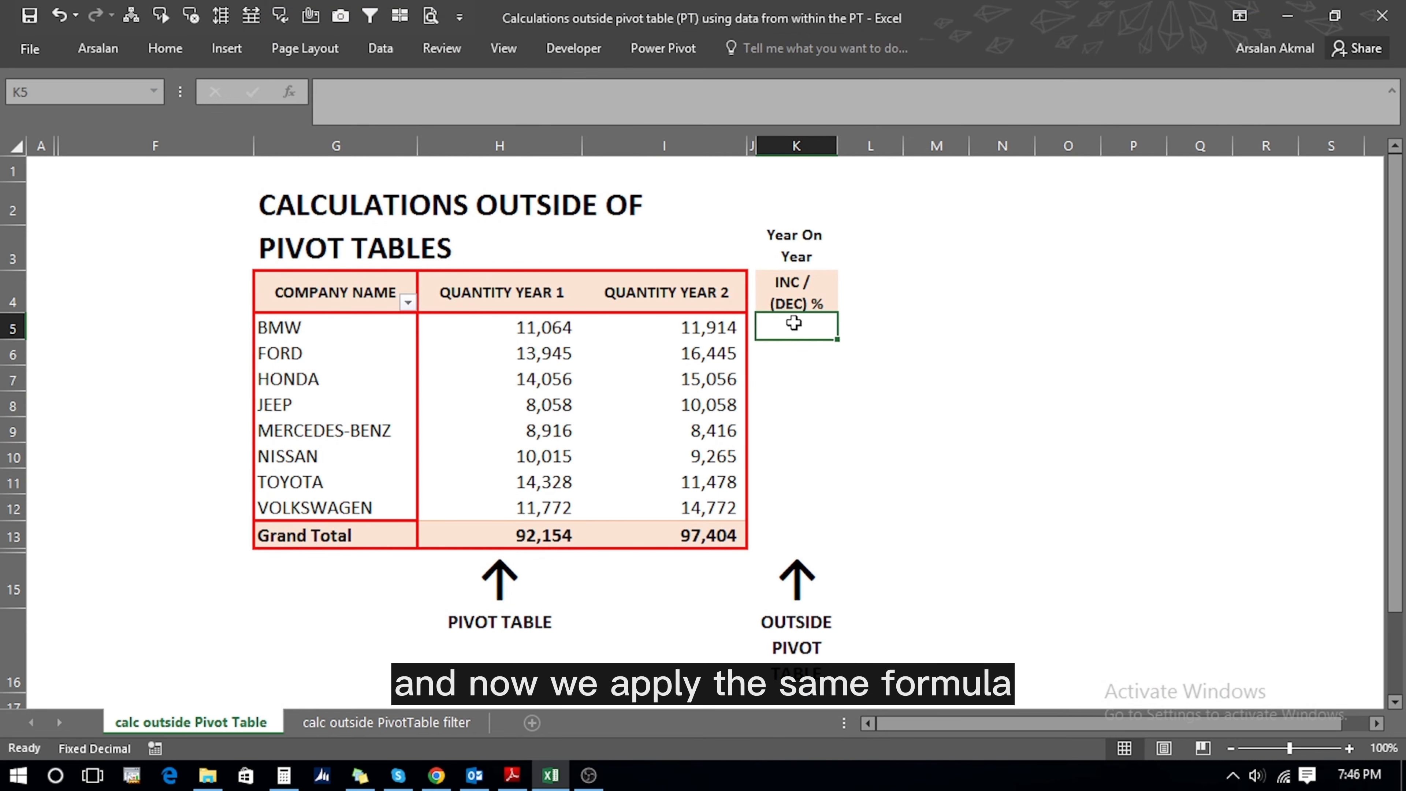
text(=)
click(702, 327)
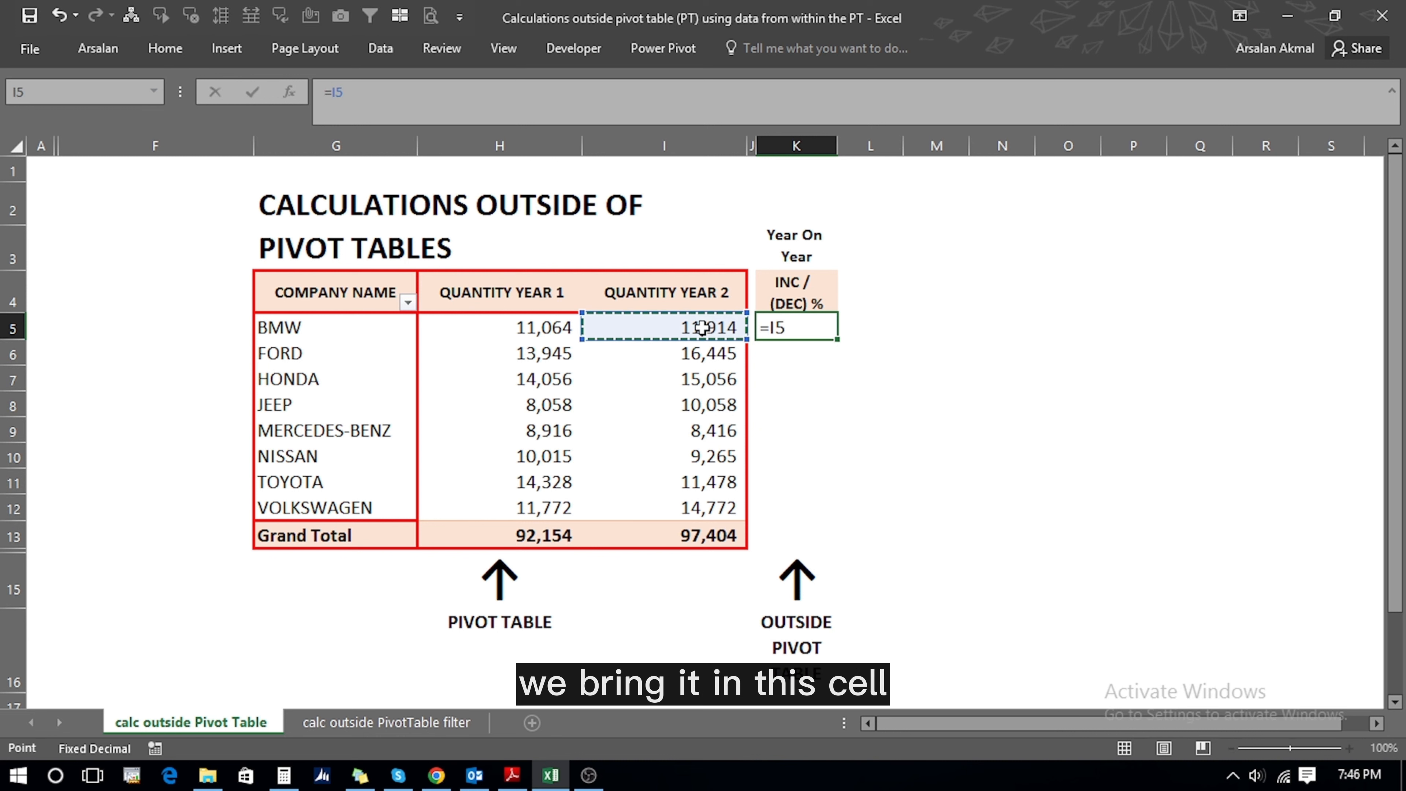
text(/)
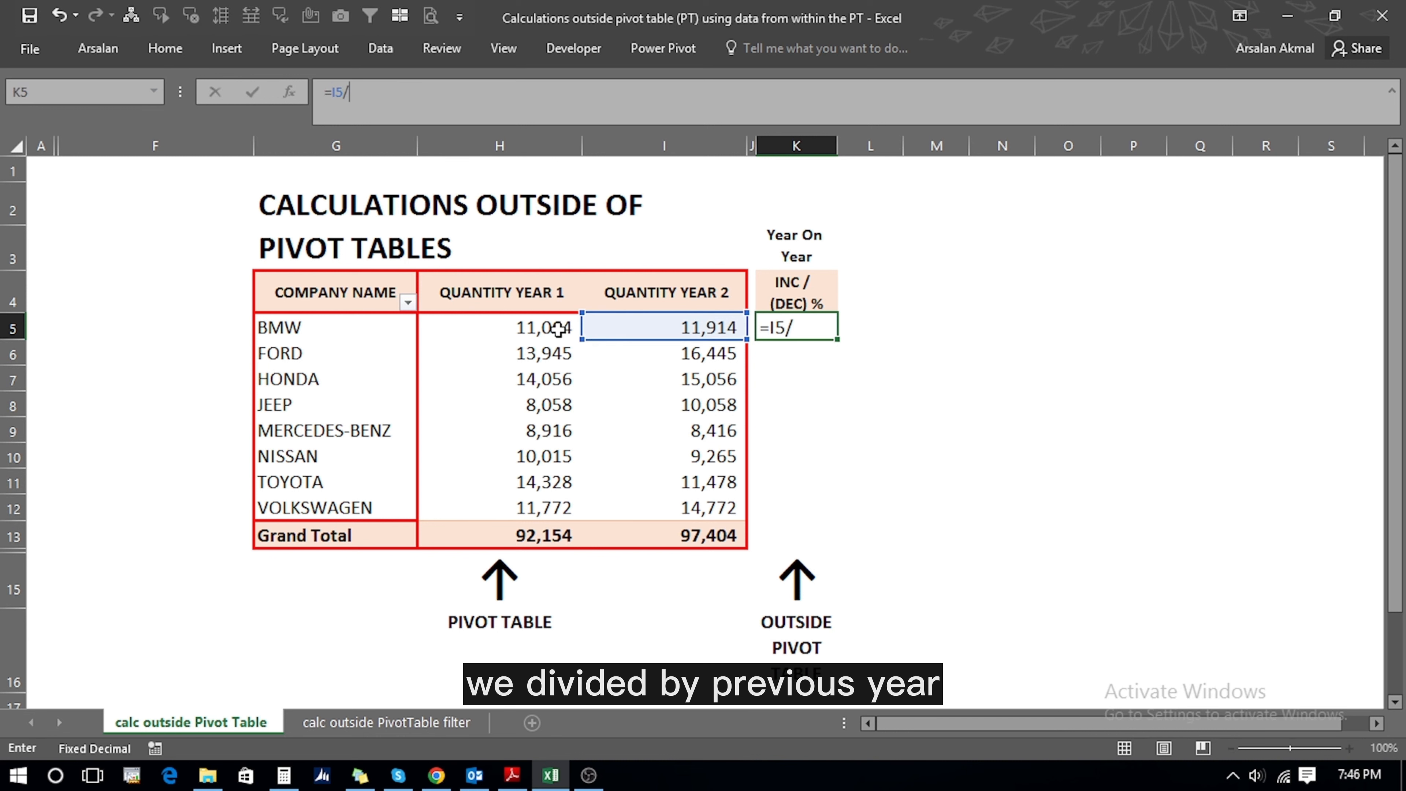
click(545, 327)
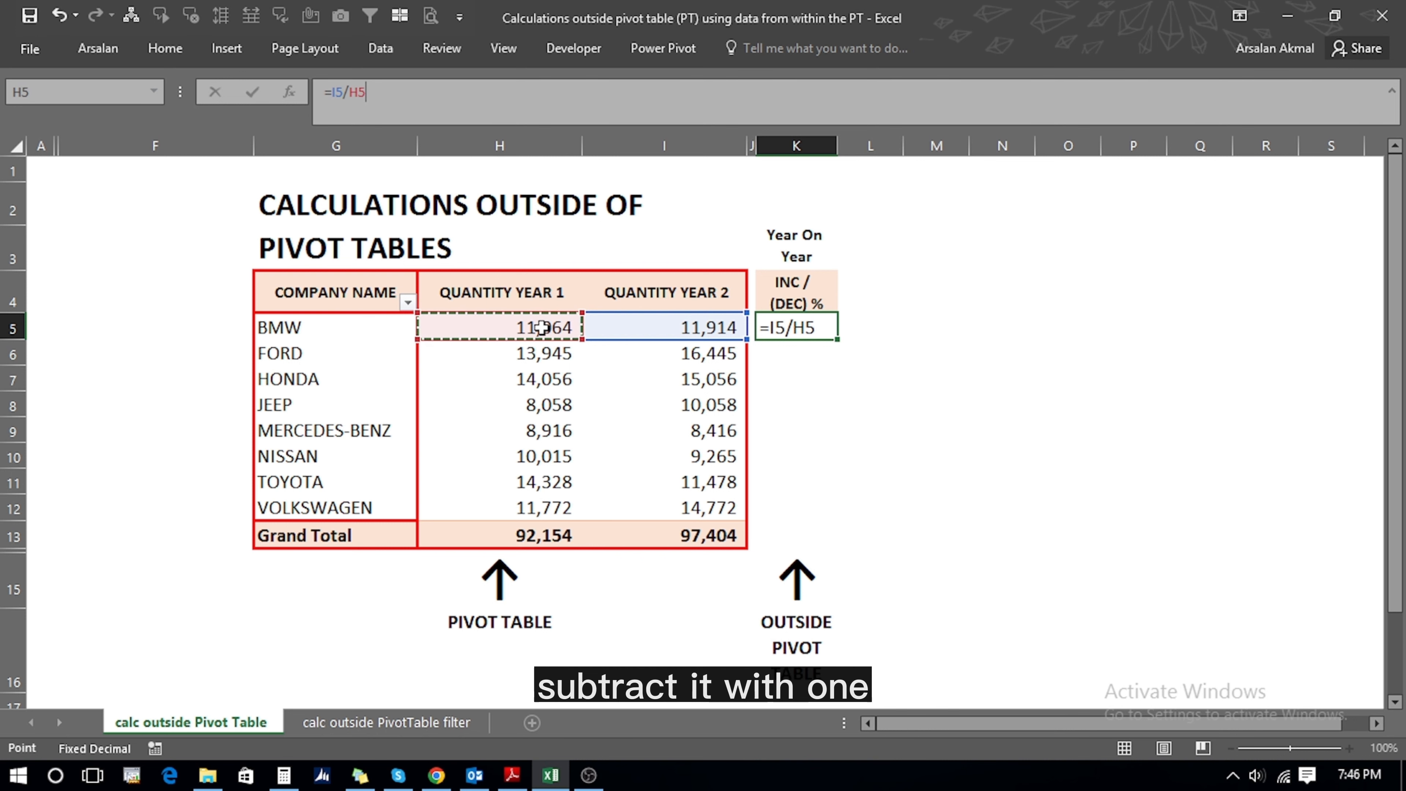
text(-1)
key(Return)
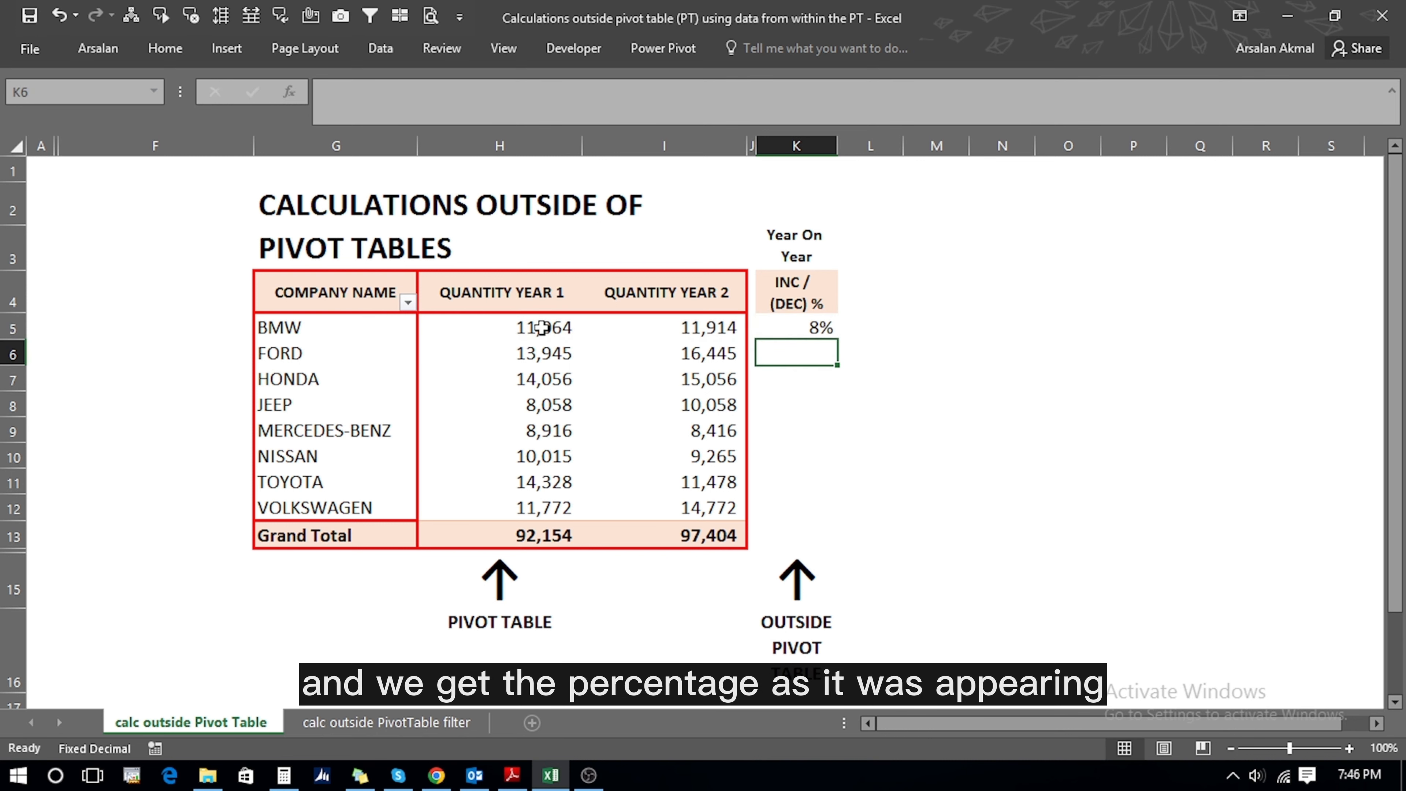
- Copy K5's formula into K6:K13, giving changes from 8% to -20% and 6% for the total
key(Up)
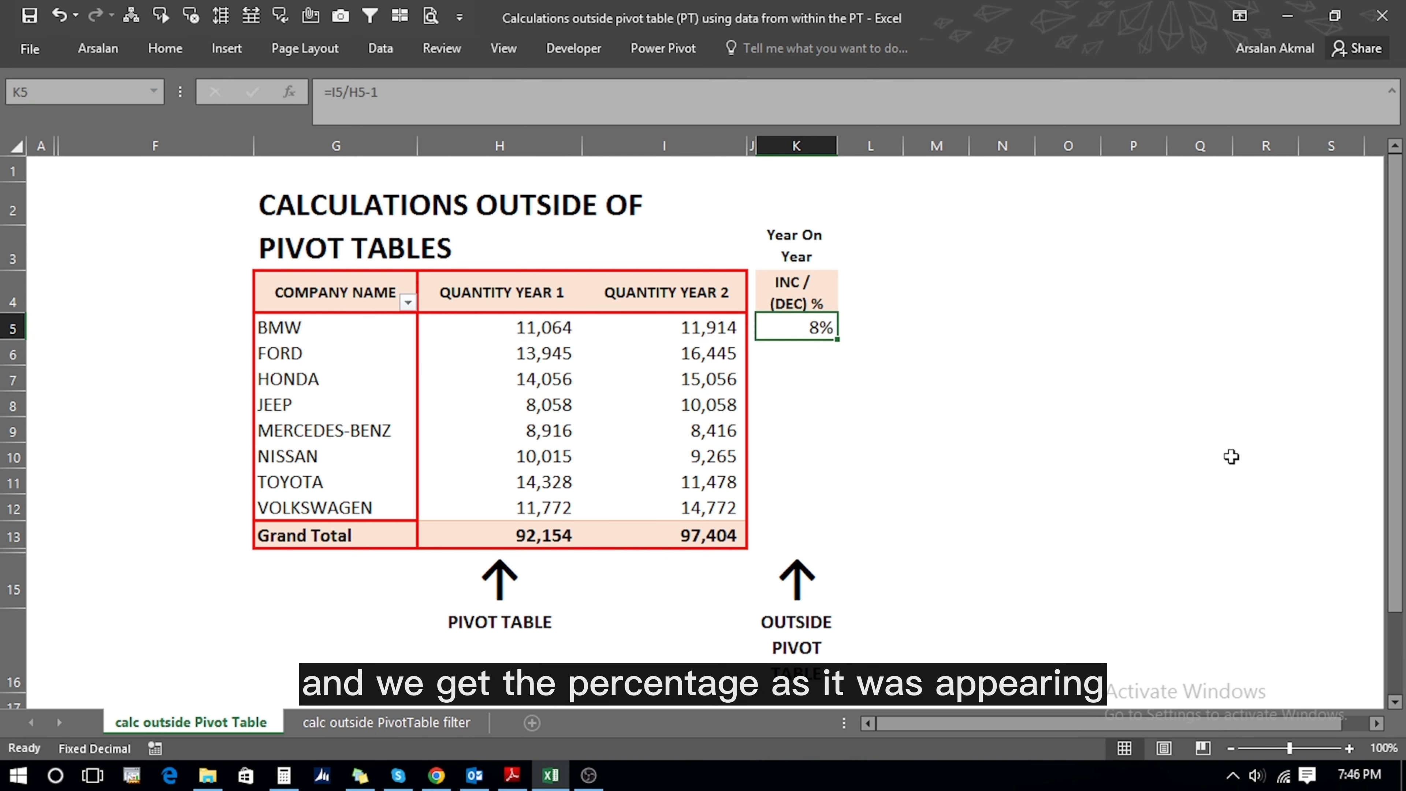
key(ctrl+c)
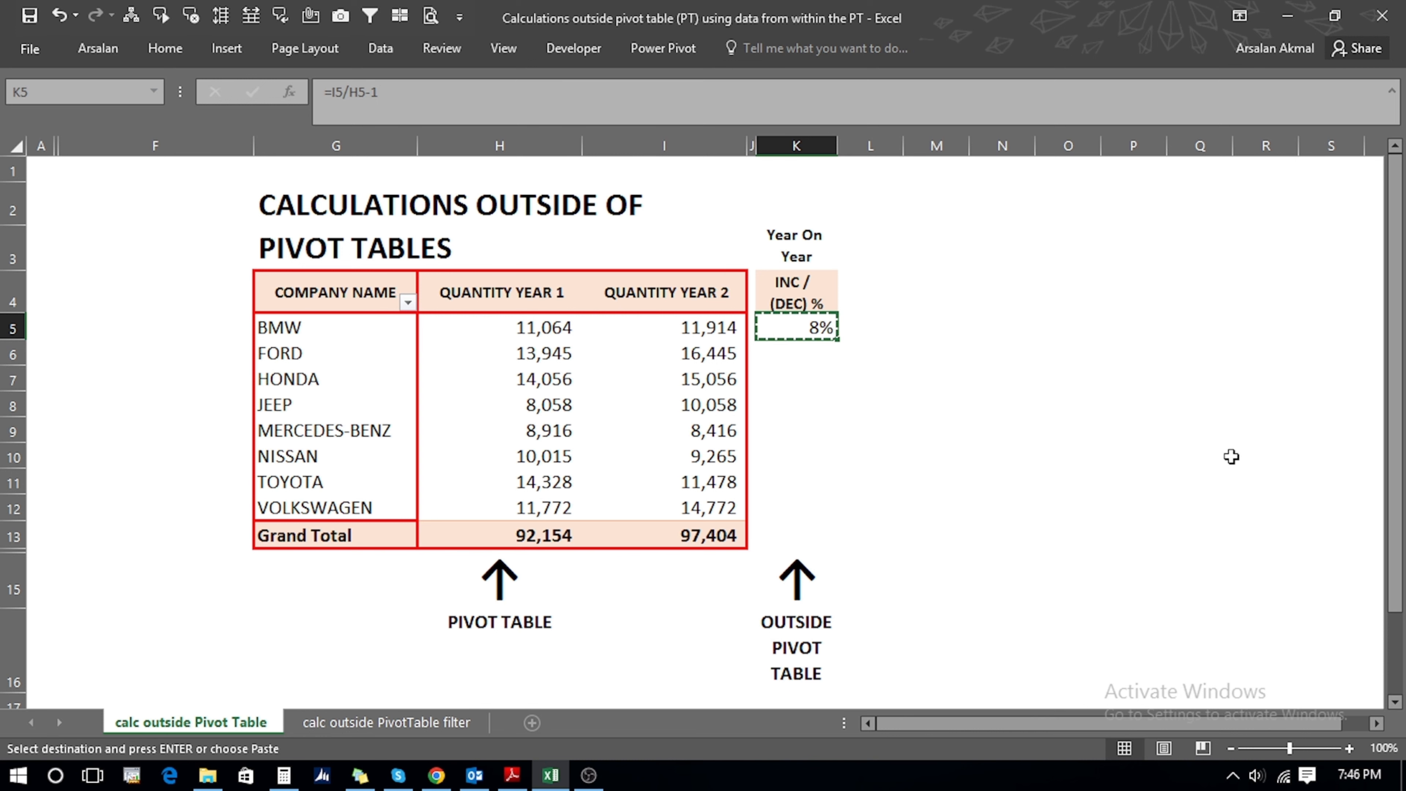
key(Down)
key(shift+Down)
key(shift+Down)
key(shift+Down)
key(shift+Down)
key(shift+Down)
key(shift+Down)
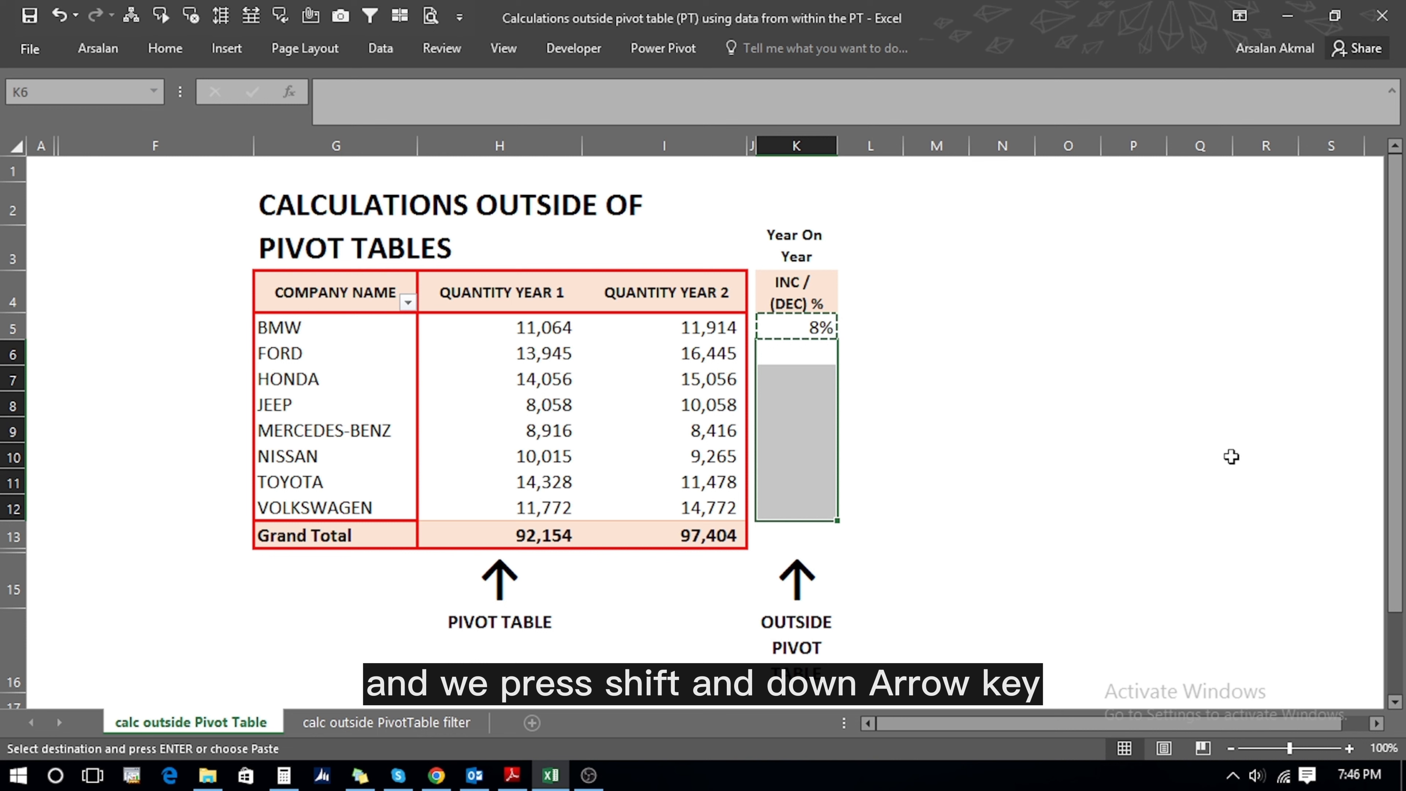
key(shift+Down)
key(Return)
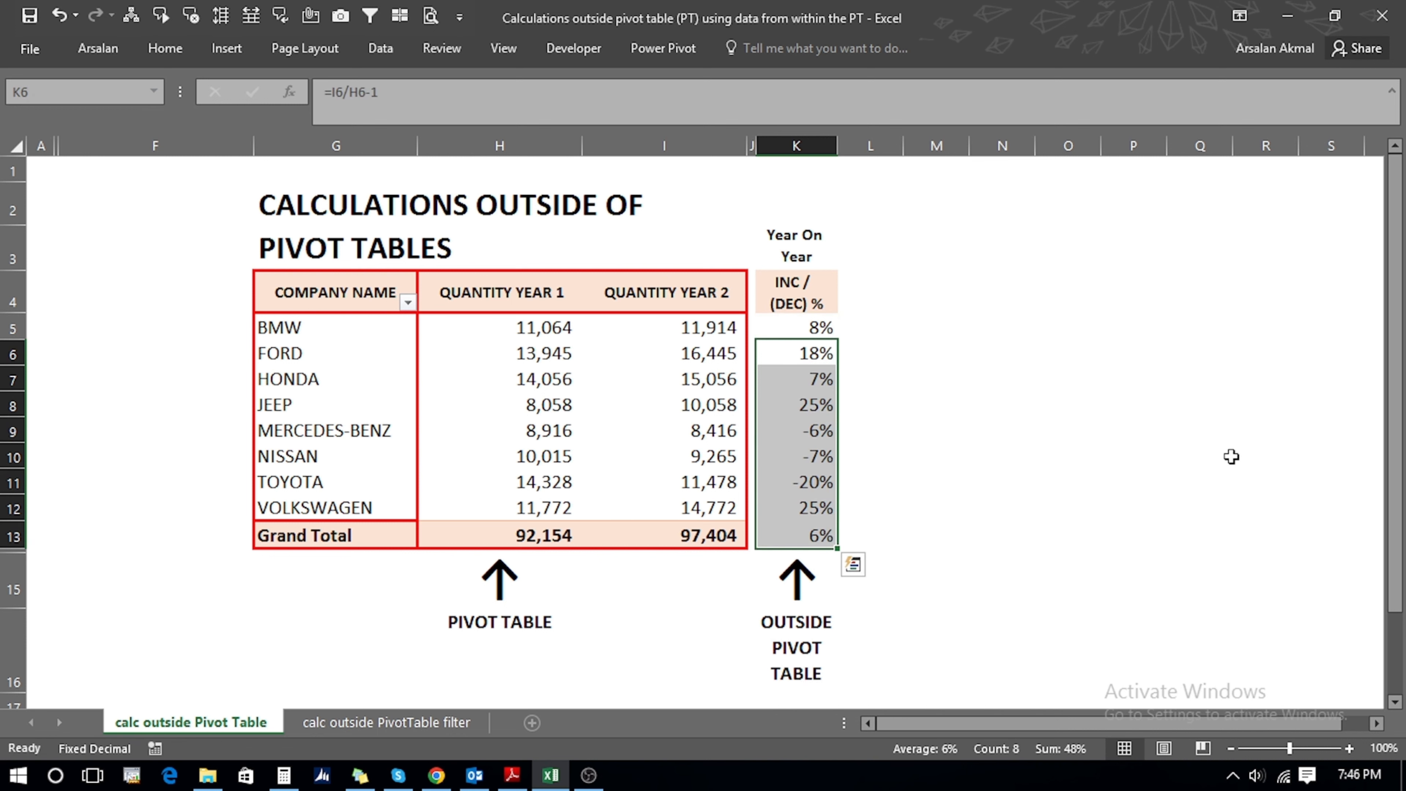
key(Down)
key(Down)
key(Down)
key(Down)
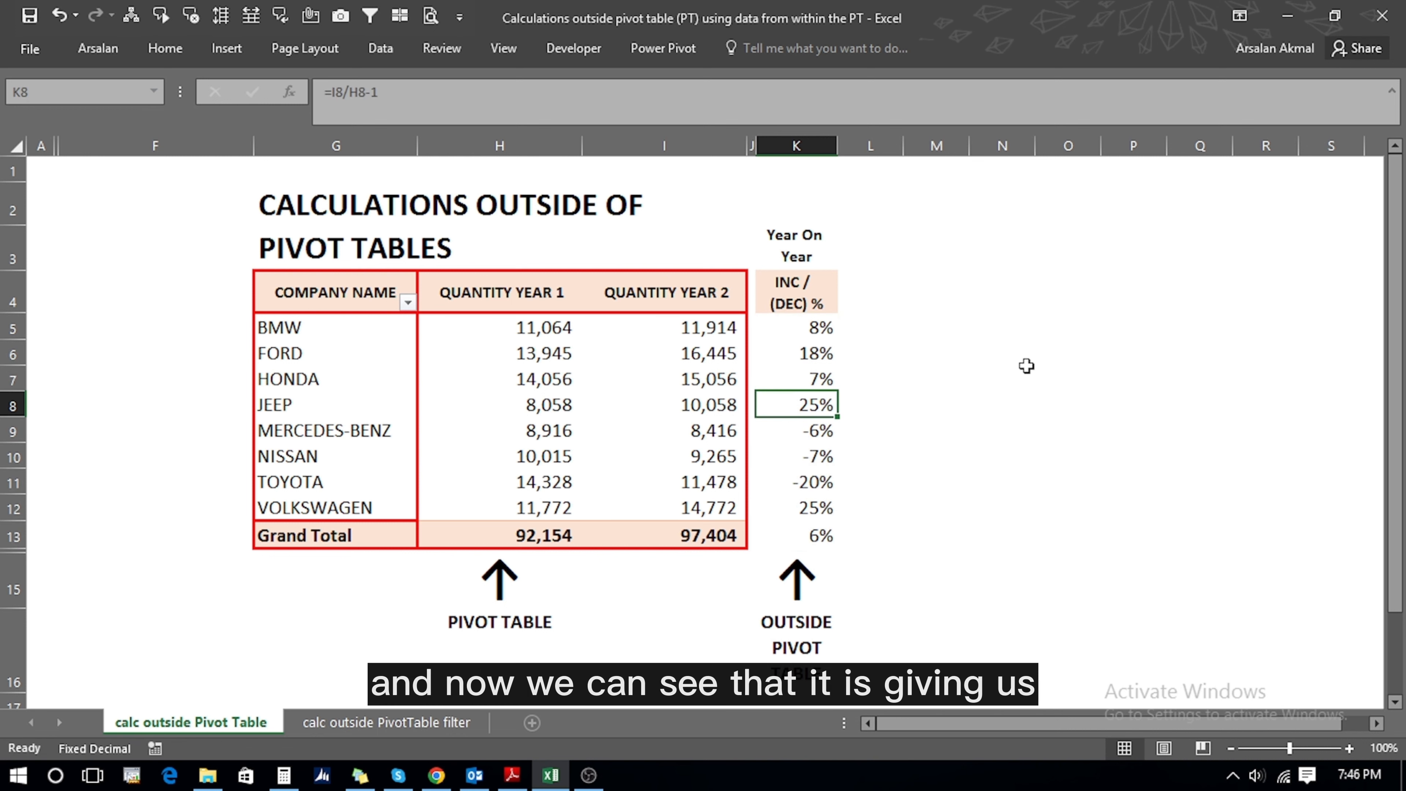
key(Down)
key(Down)
key(Down)
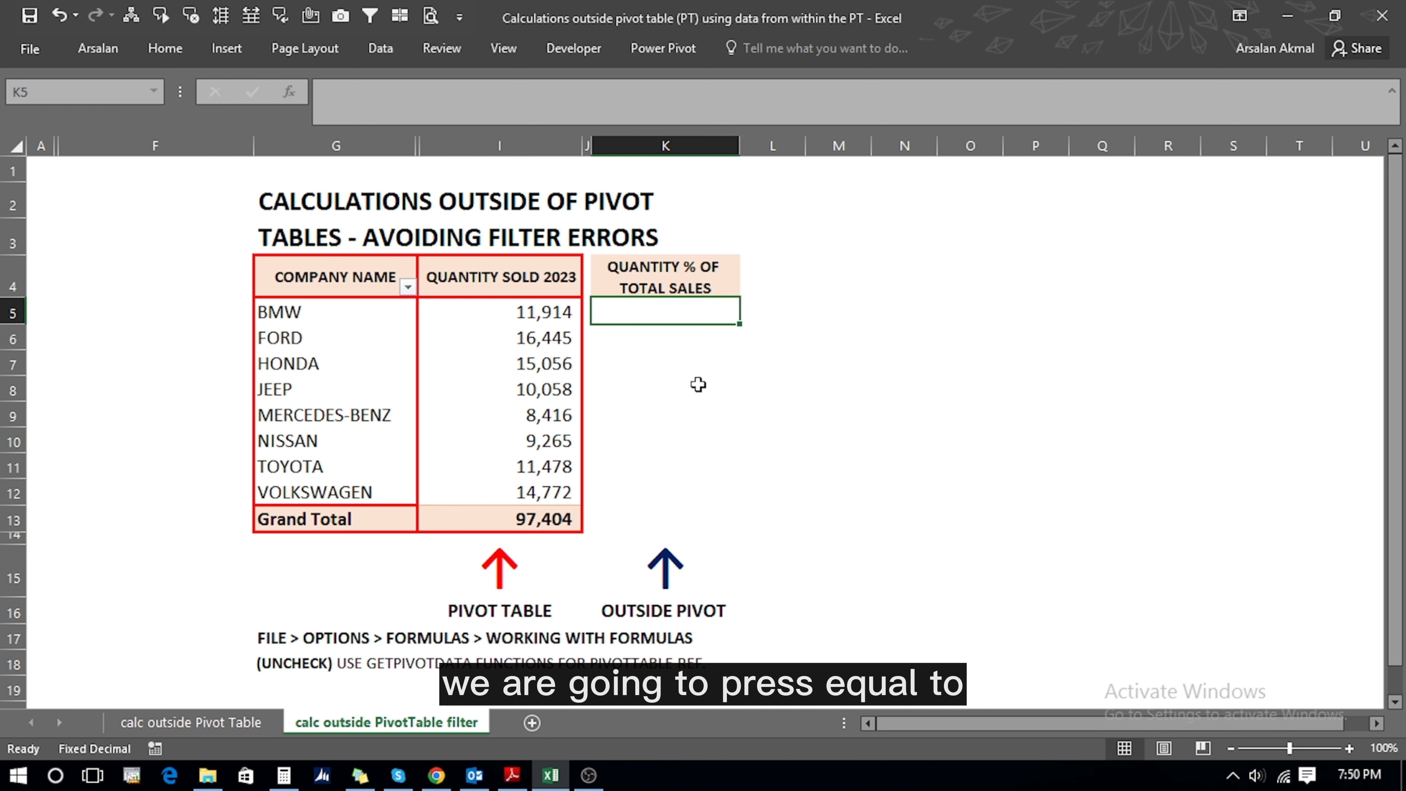
- Enter the share-of-total formula =I5/$I$13 in K5, locking the Grand Total reference
text(=)
key(Left)
key(Left)
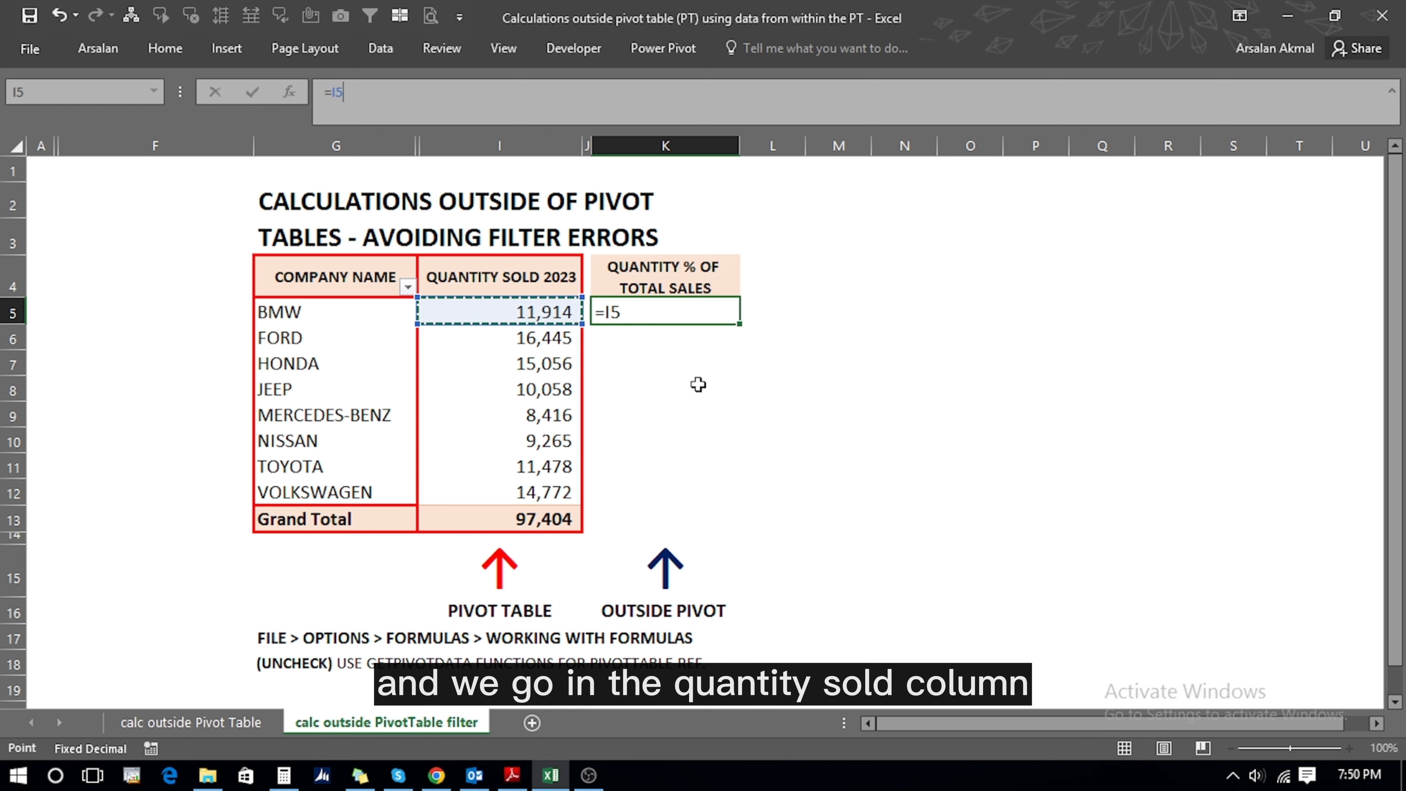
text(/)
key(Left)
key(Left)
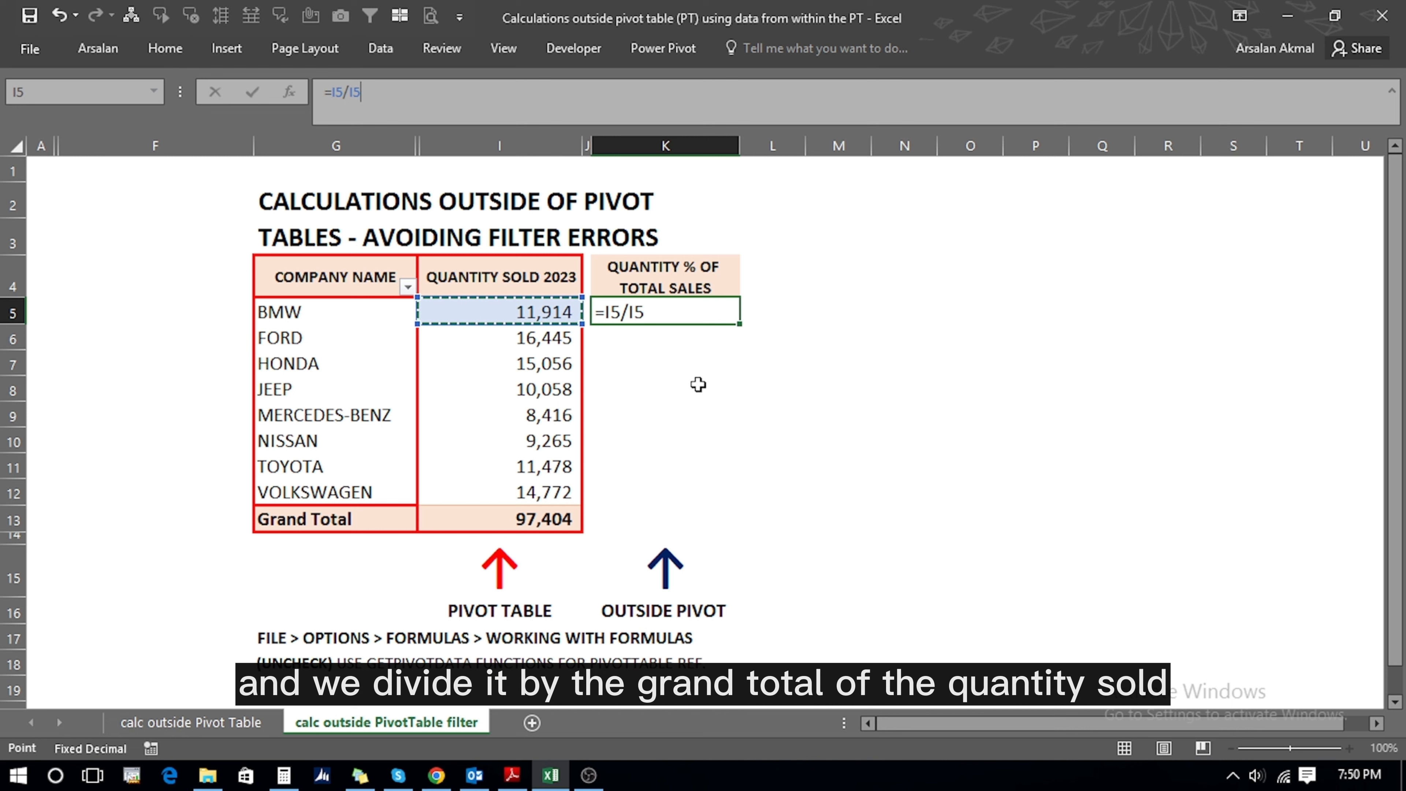
key(Down)
key(Down)
key(Down)
key(Down)
key(Down)
key(Down)
key(Down)
key(Down)
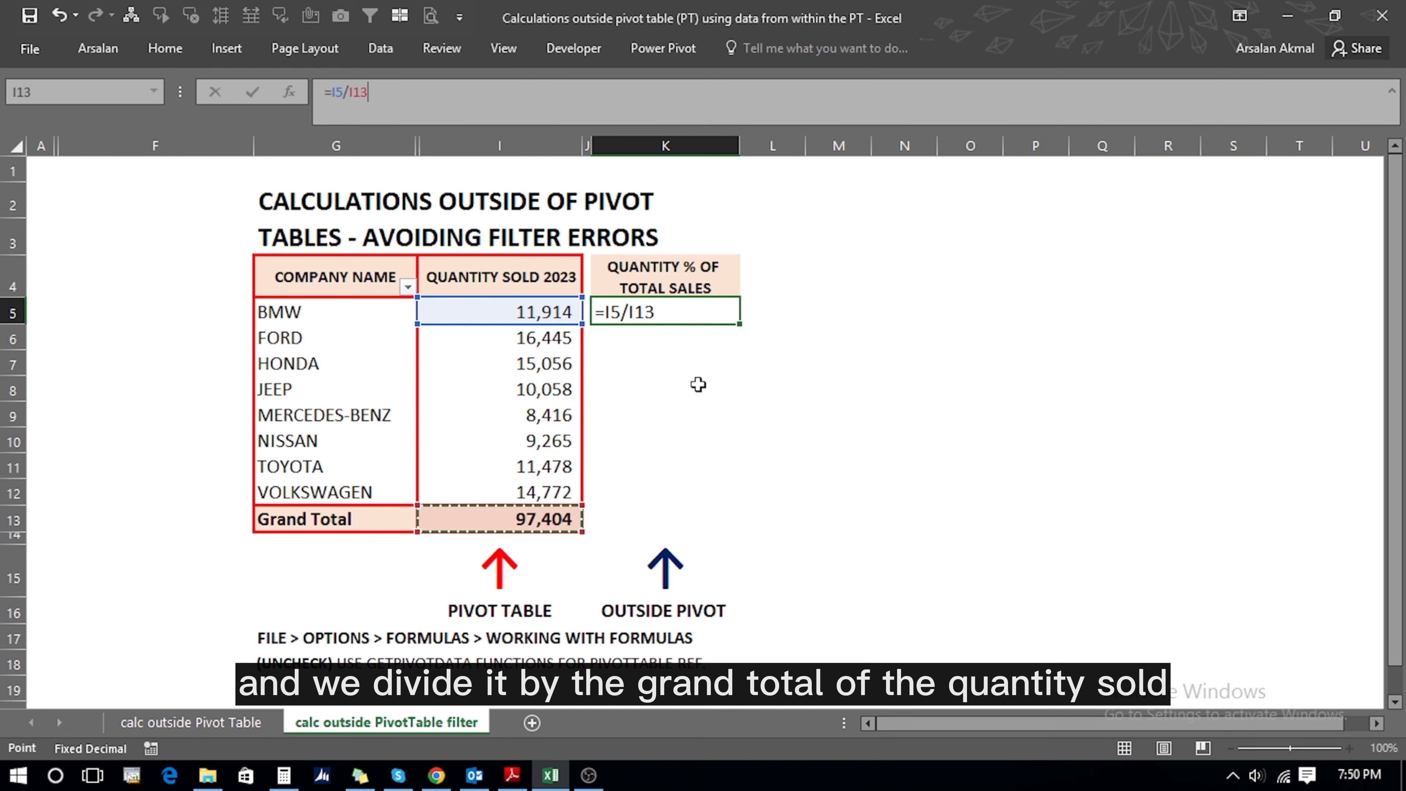
key(Return)
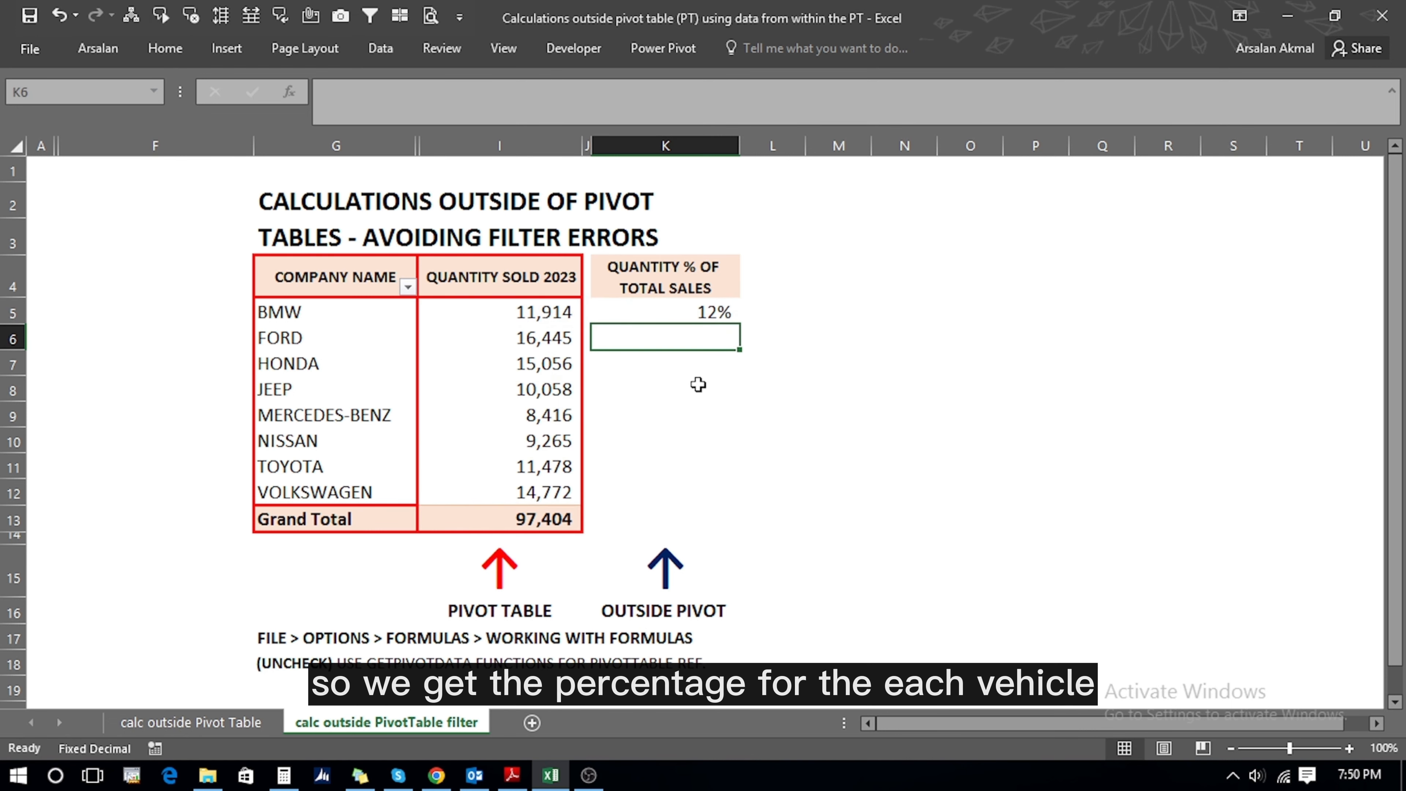
key(Up)
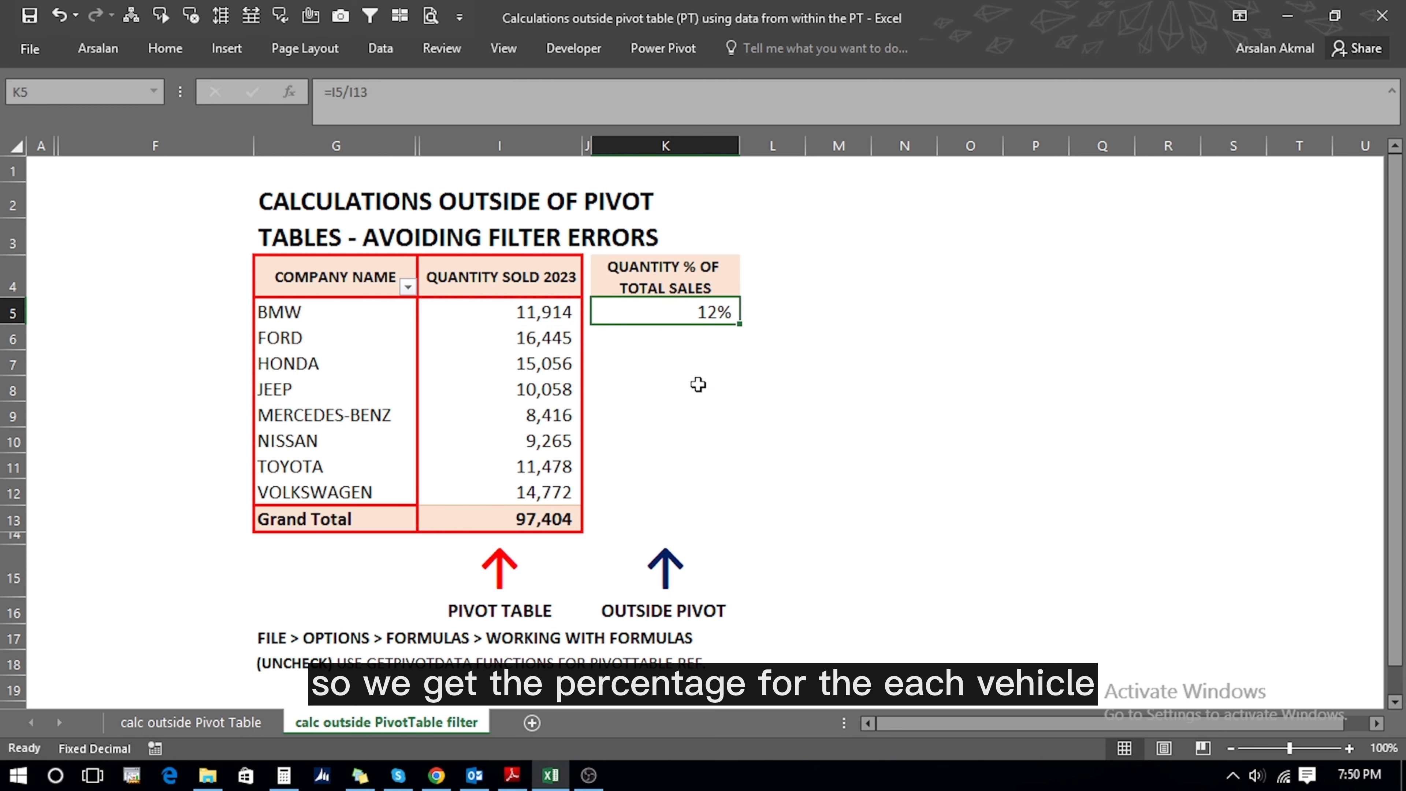
key(F2)
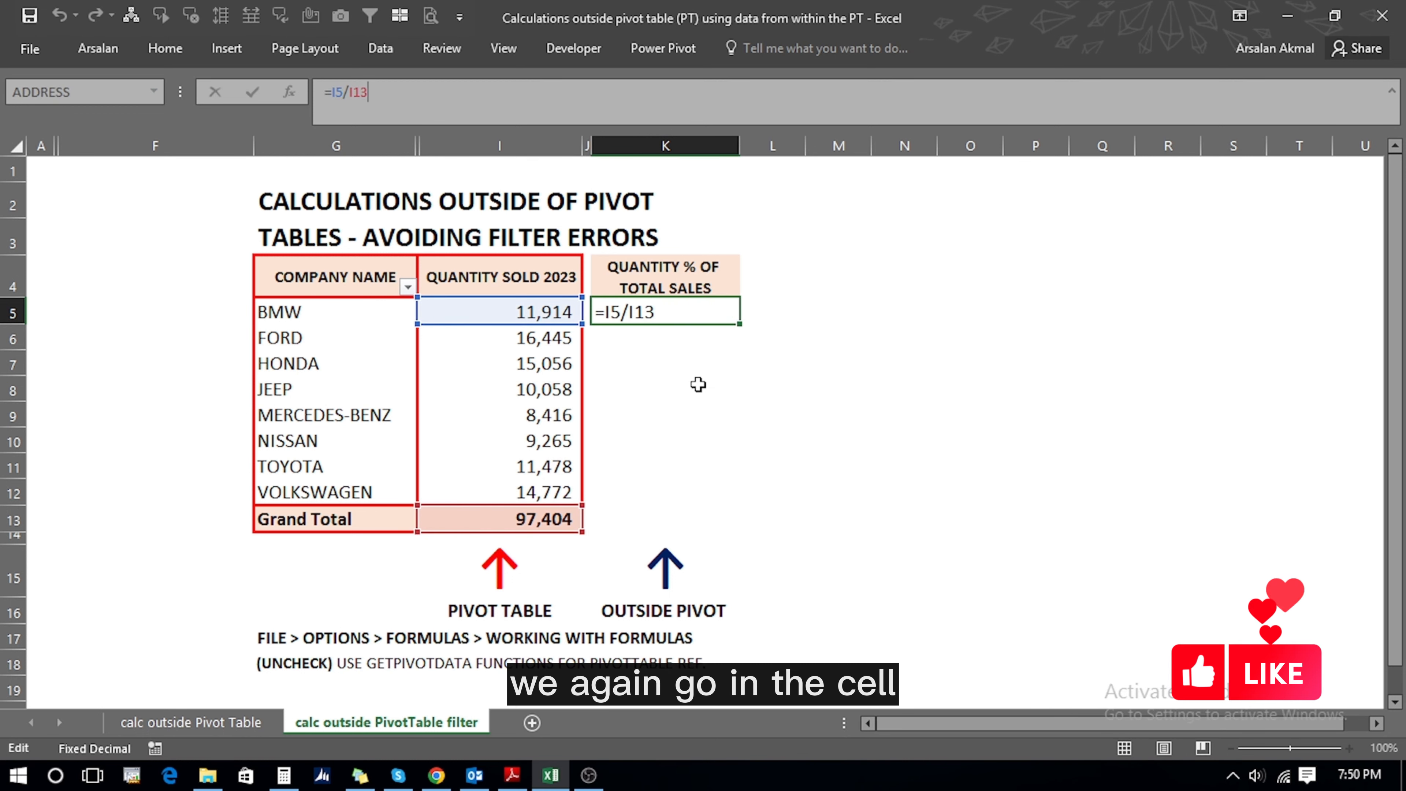
key(F4)
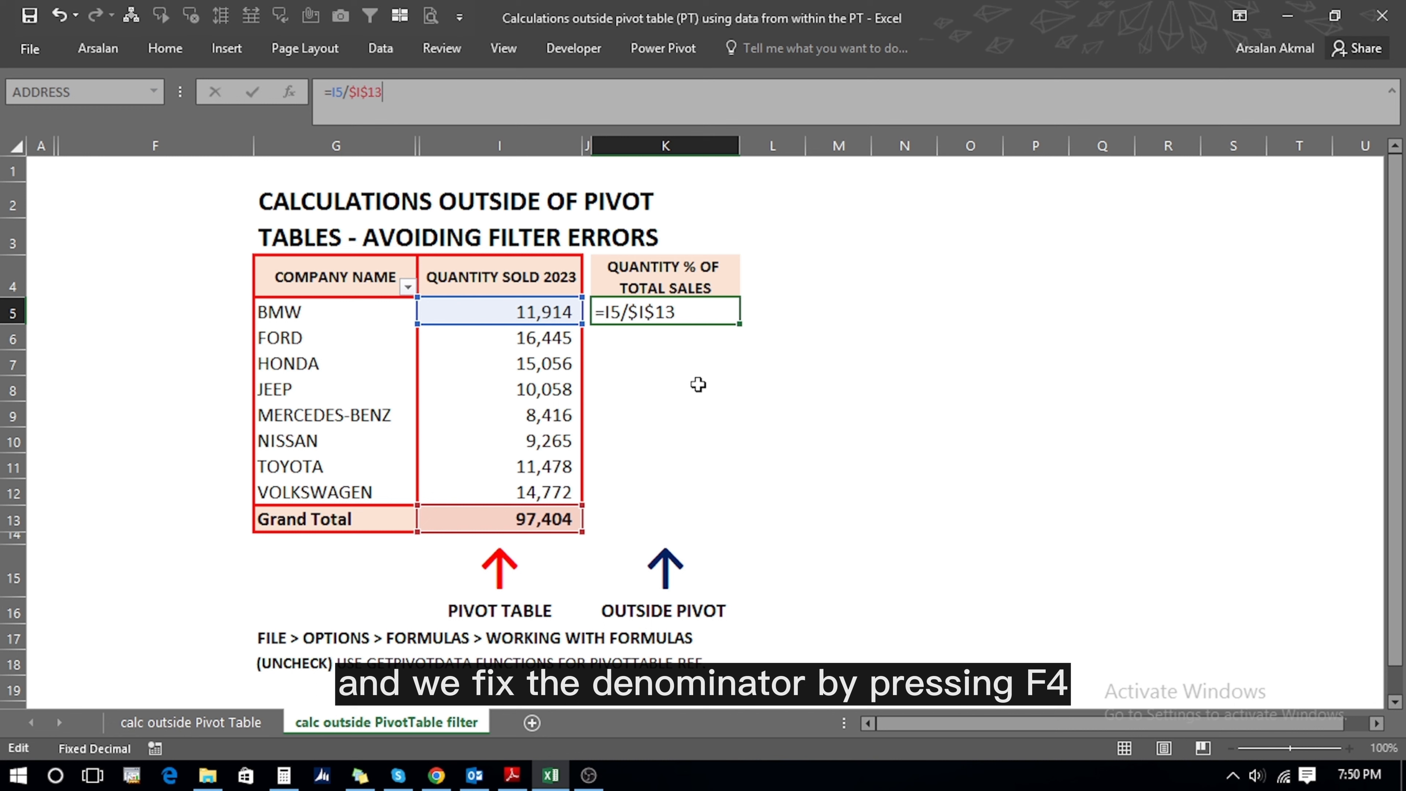
key(Return)
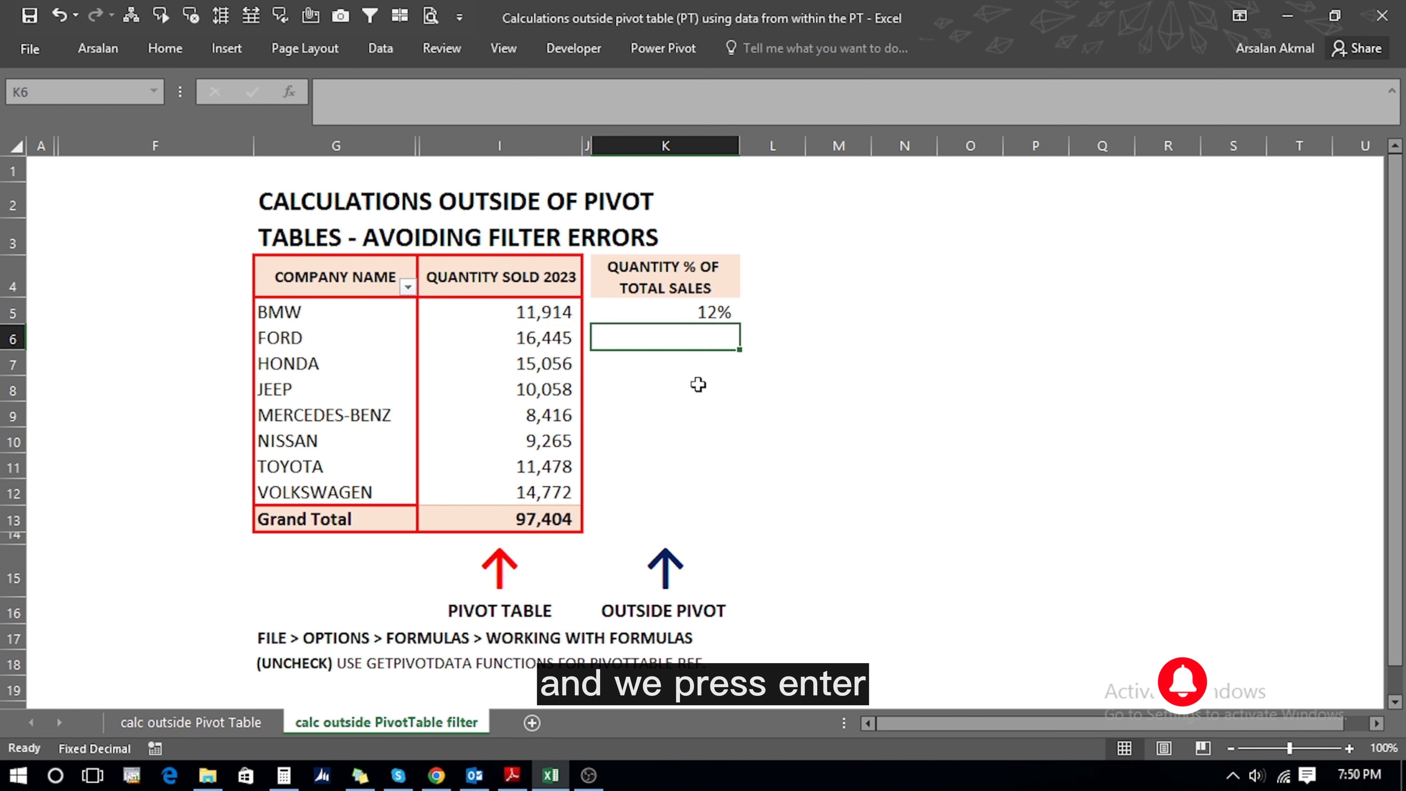
- Copy the share formula into K6:K13, showing shares from 9% to 17% and 100% total
key(Up)
key(ctrl+c)
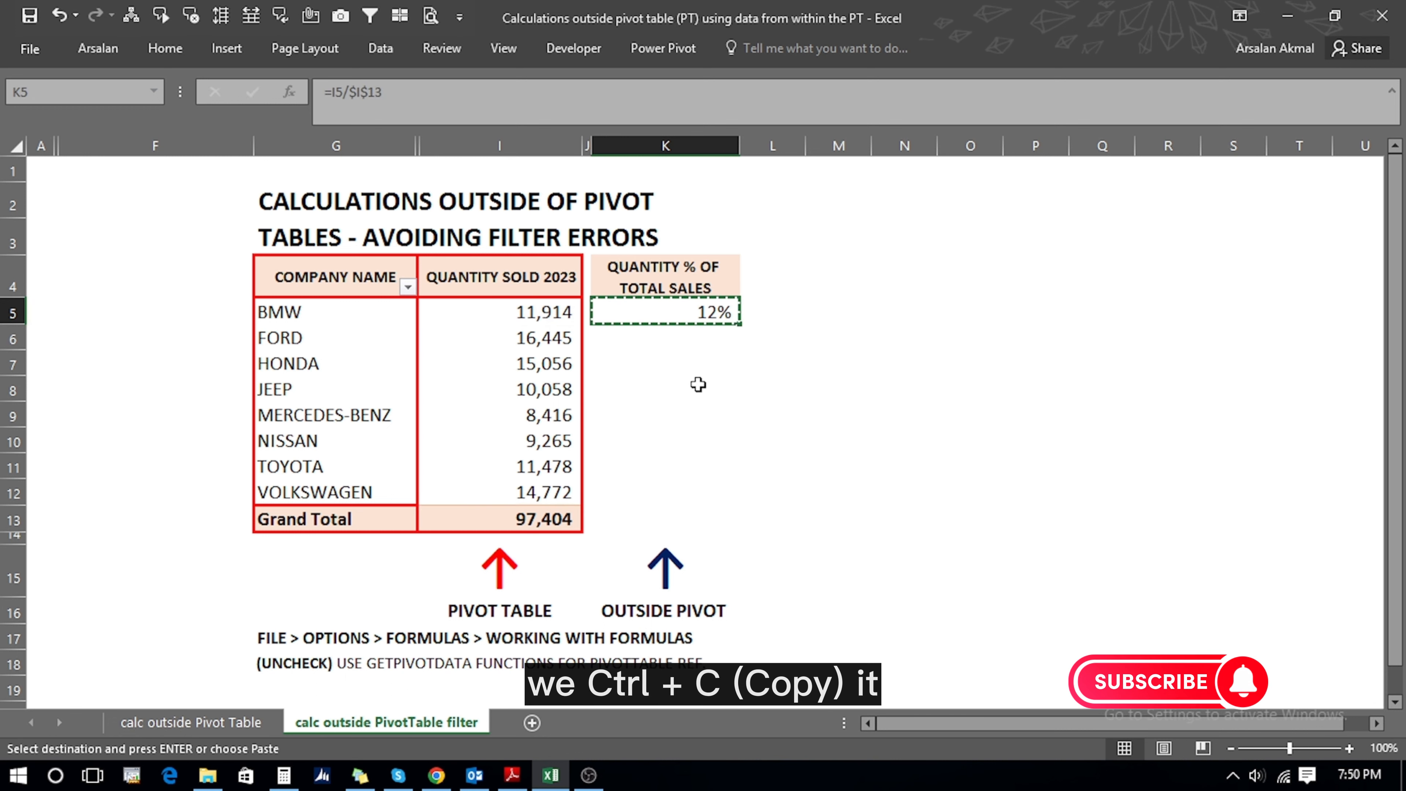
key(Down)
key(shift+Down)
key(shift+Down)
key(shift+Down)
key(shift+Down)
key(shift+Down)
key(shift+Down)
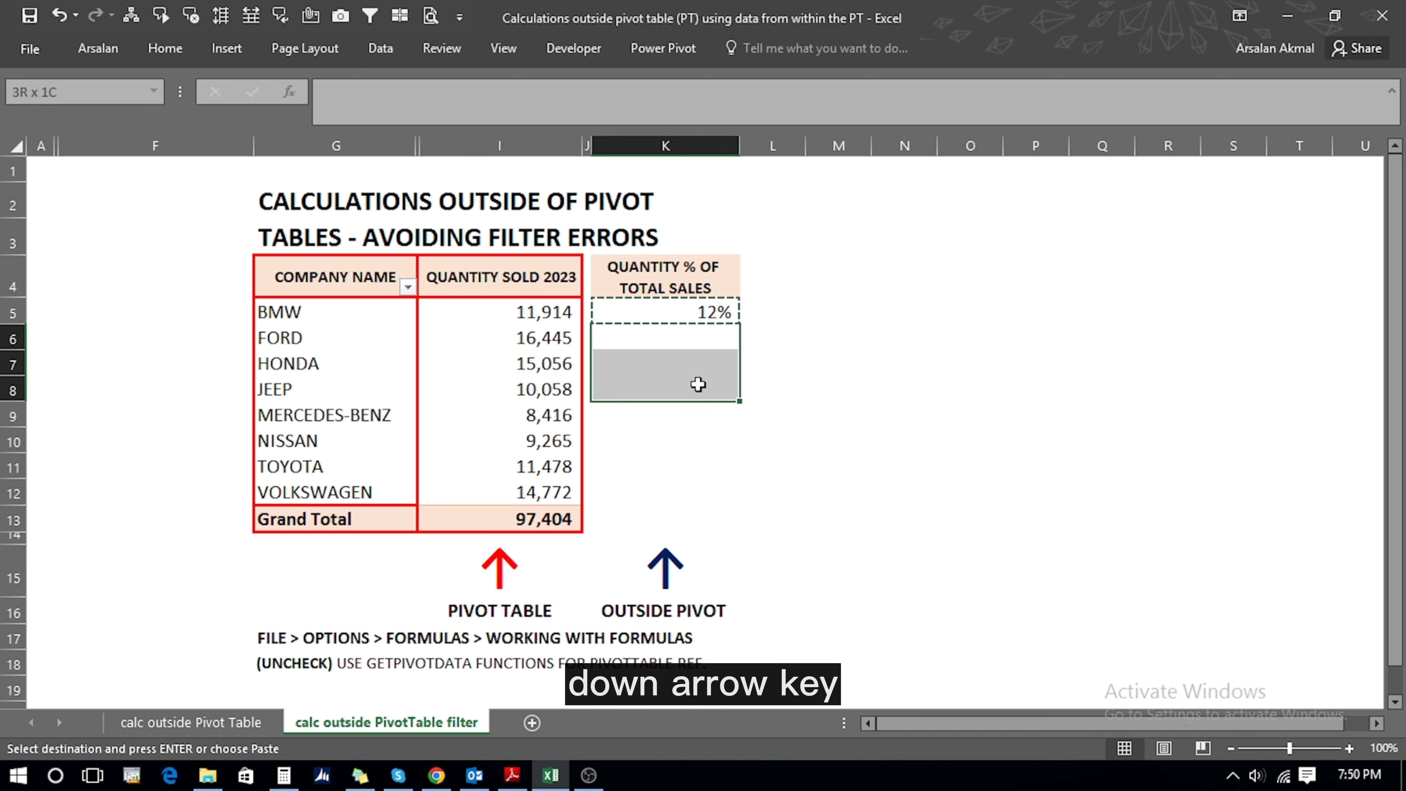
key(ctrl+v)
key(Escape)
key(ctrl+Down)
key(ctrl+c)
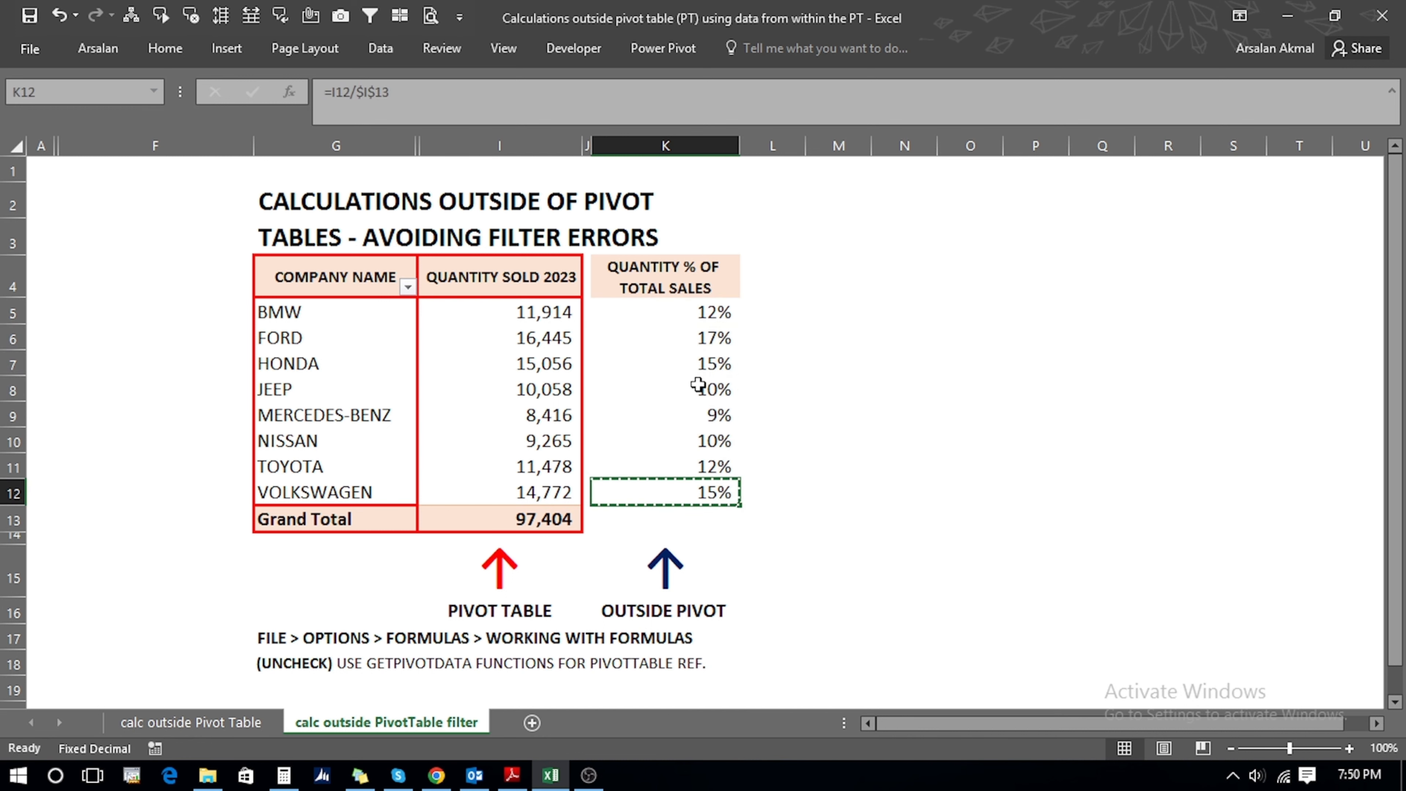
key(Down)
key(ctrl+v)
key(Down)
key(Escape)
key(Up)
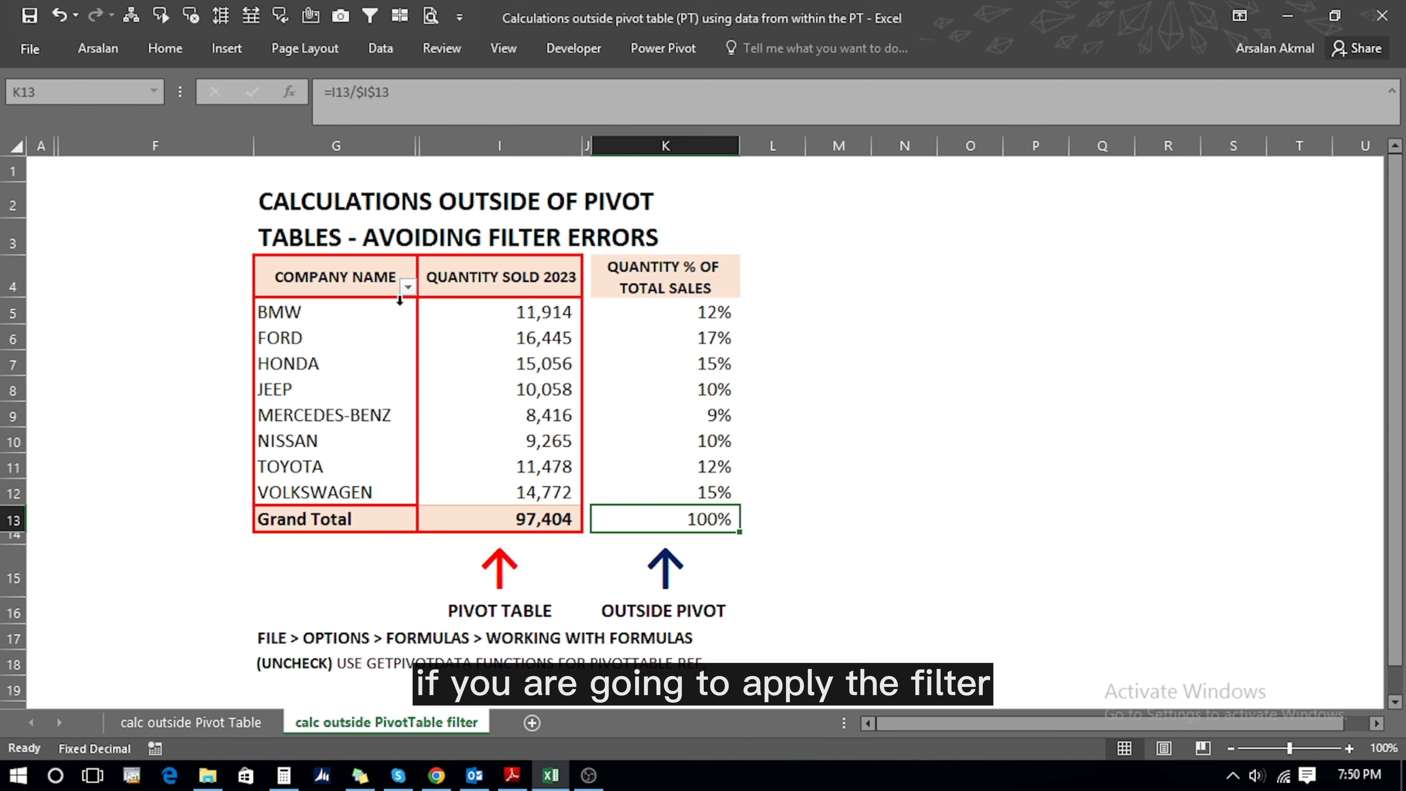
- Uncheck BMW and FORD in the COMPANY NAME filter, then inspect K5's #DIV/0! formula
click(408, 287)
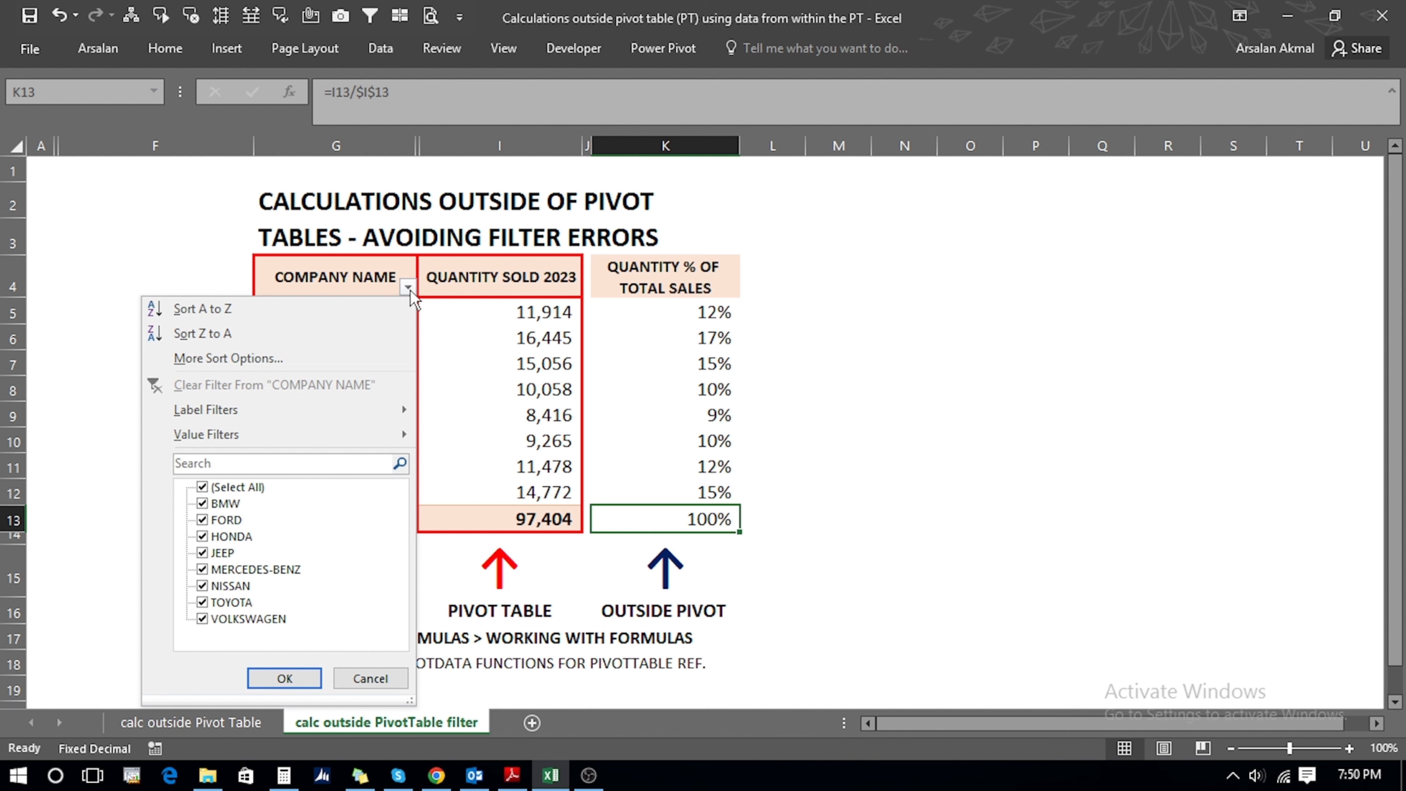
click(202, 503)
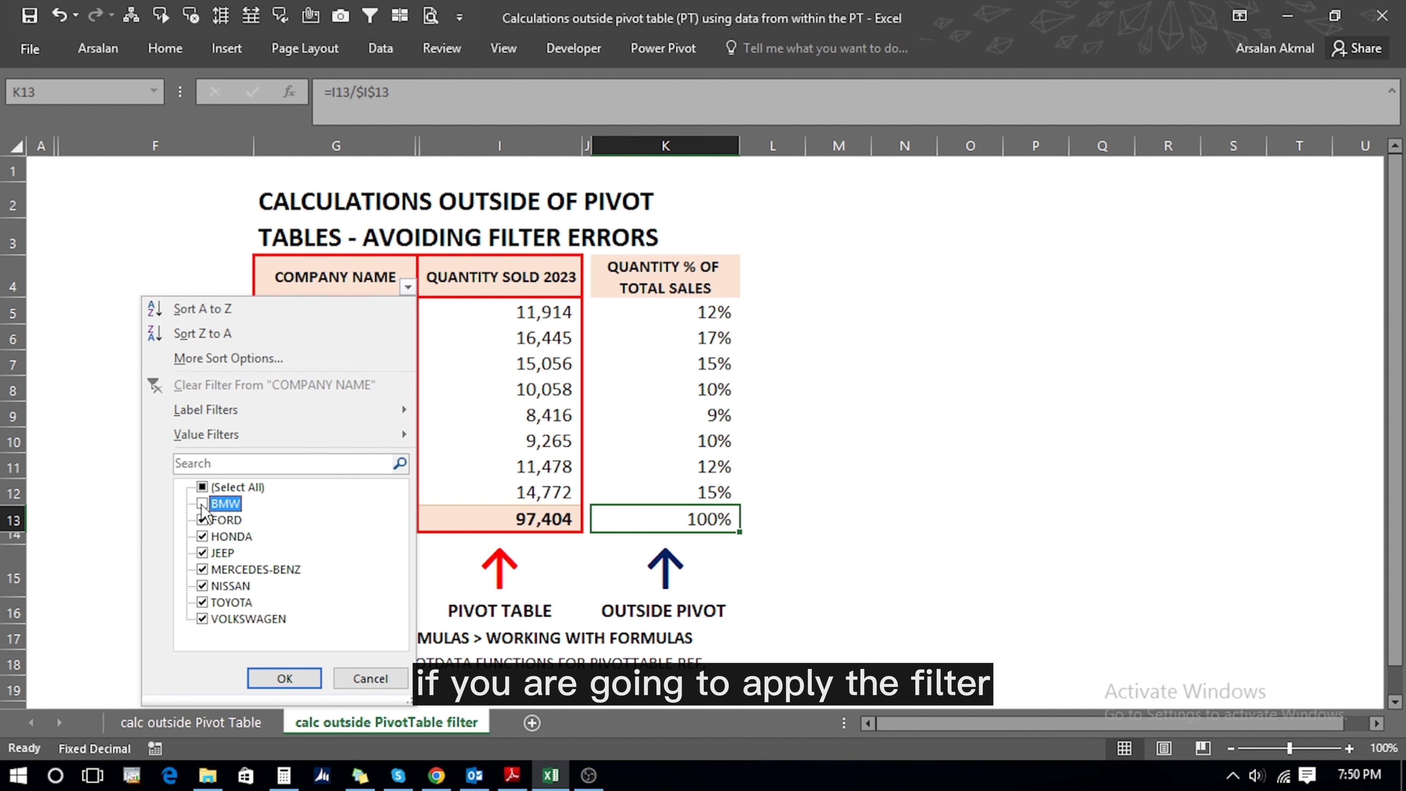
click(202, 520)
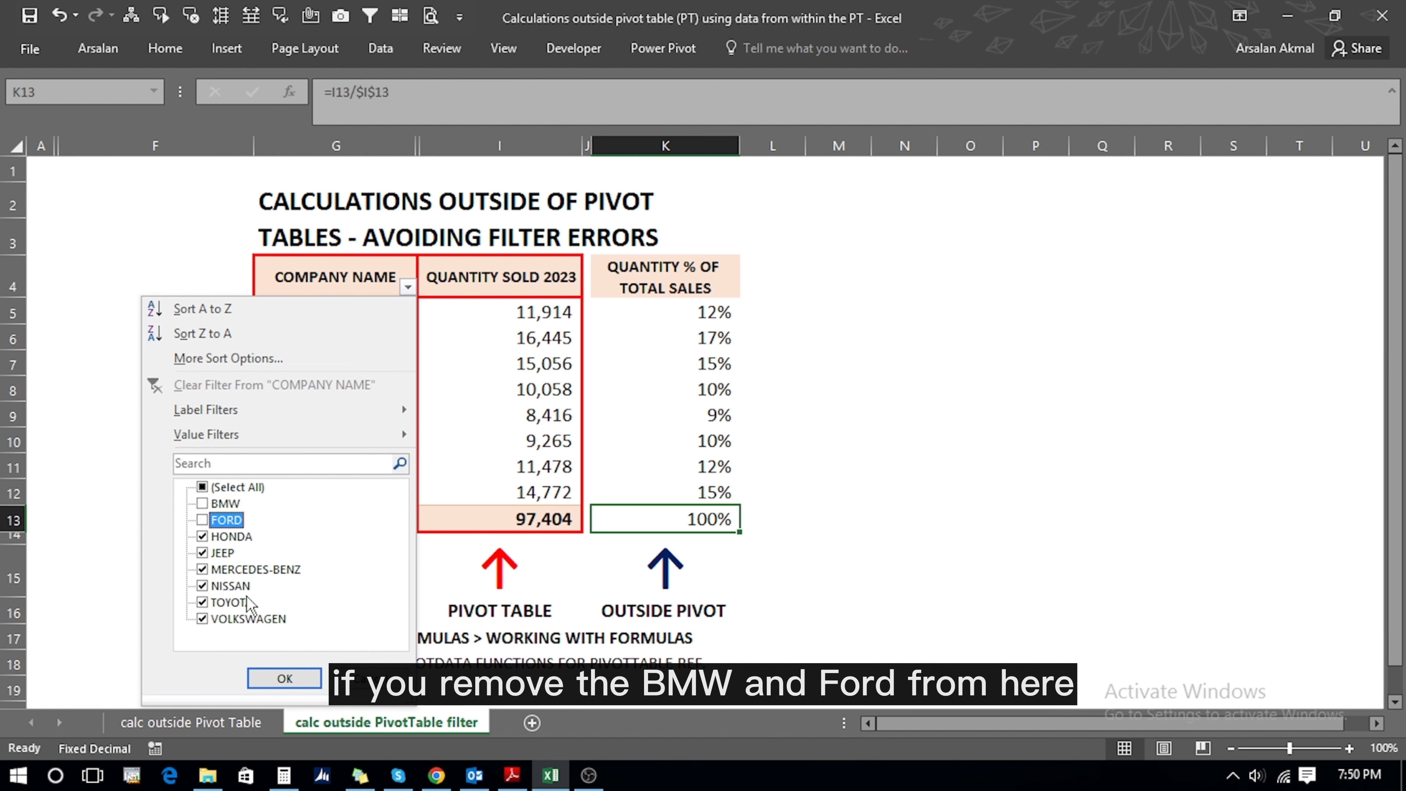
click(271, 680)
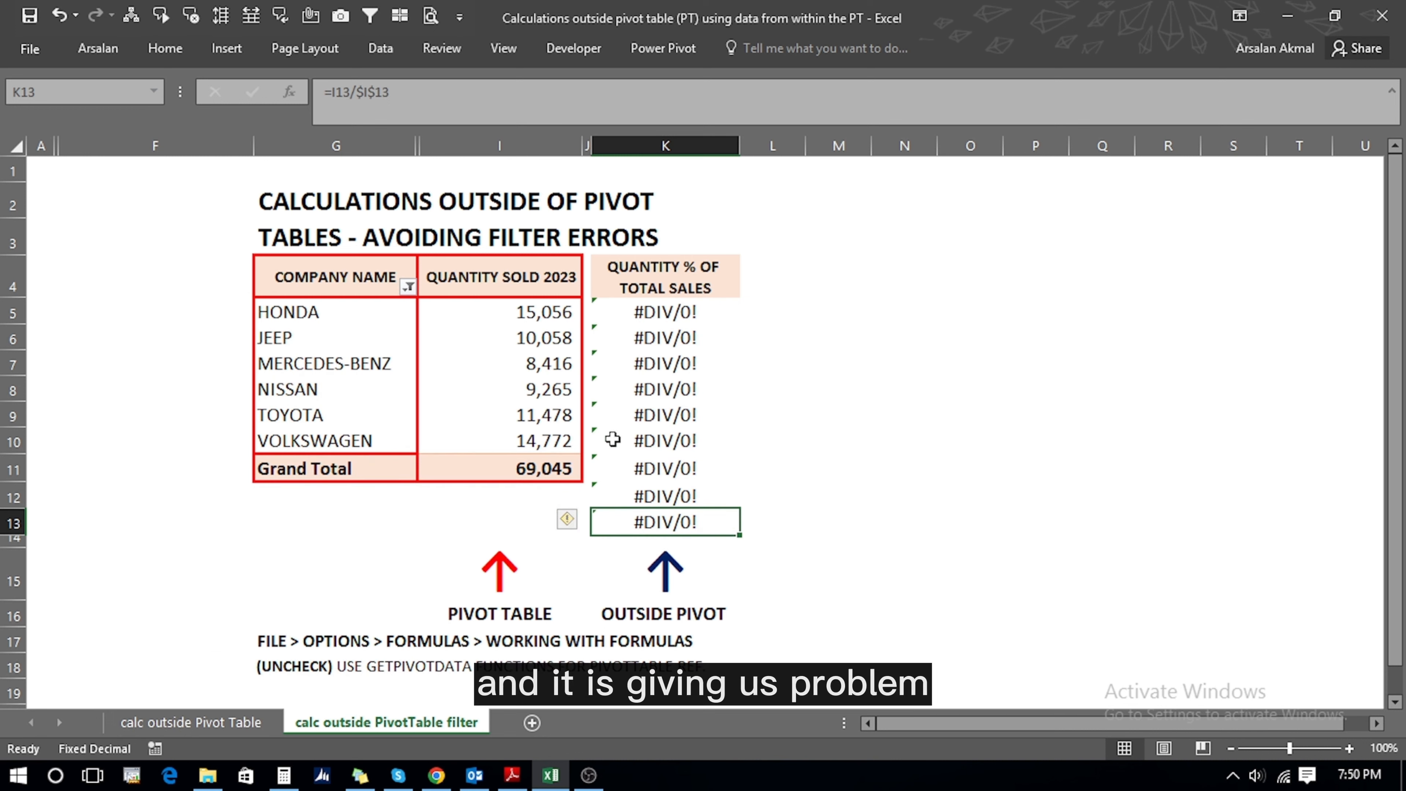
click(642, 314)
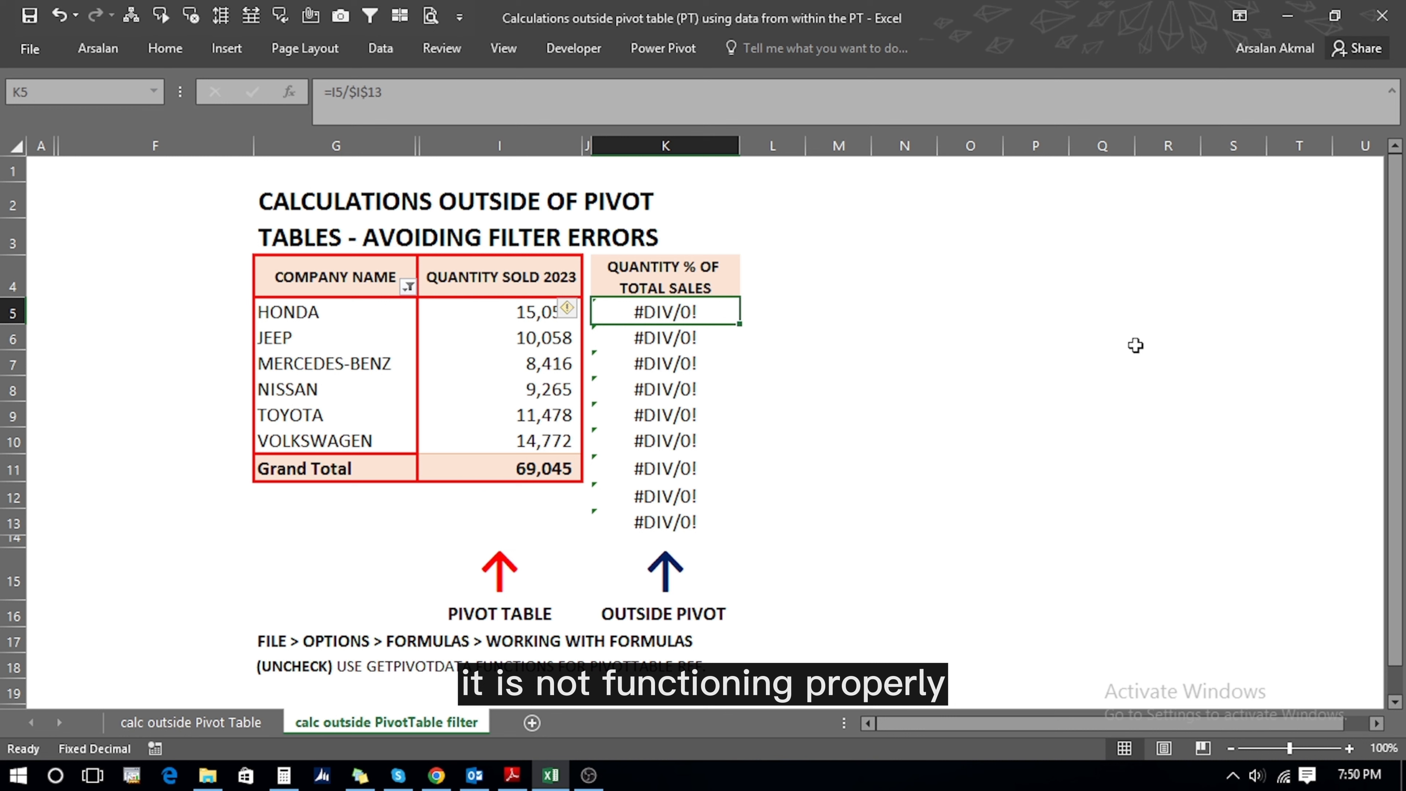
key(F2)
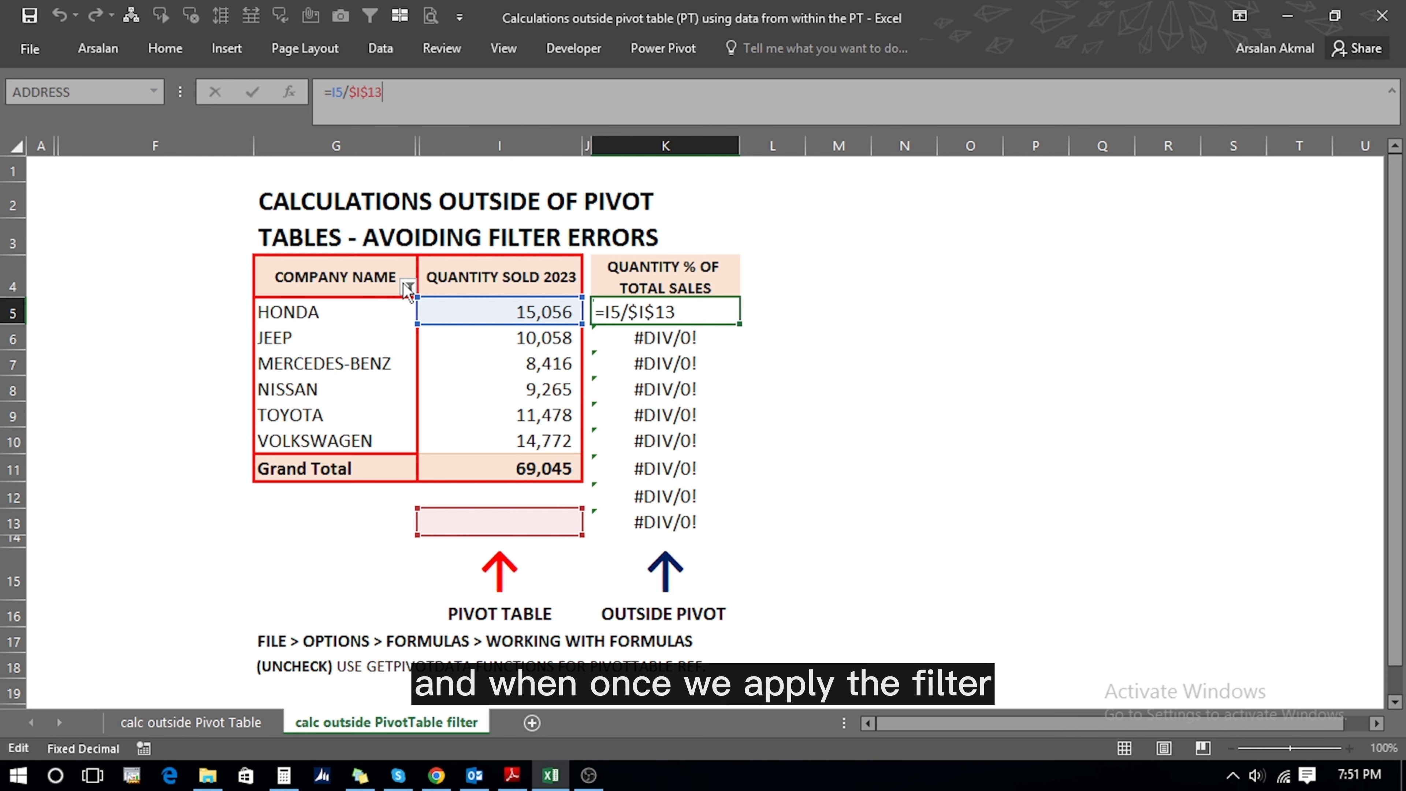
- Recheck K5's references, then clear the COMPANY NAME filter to restore the 97,404 total
key(Escape)
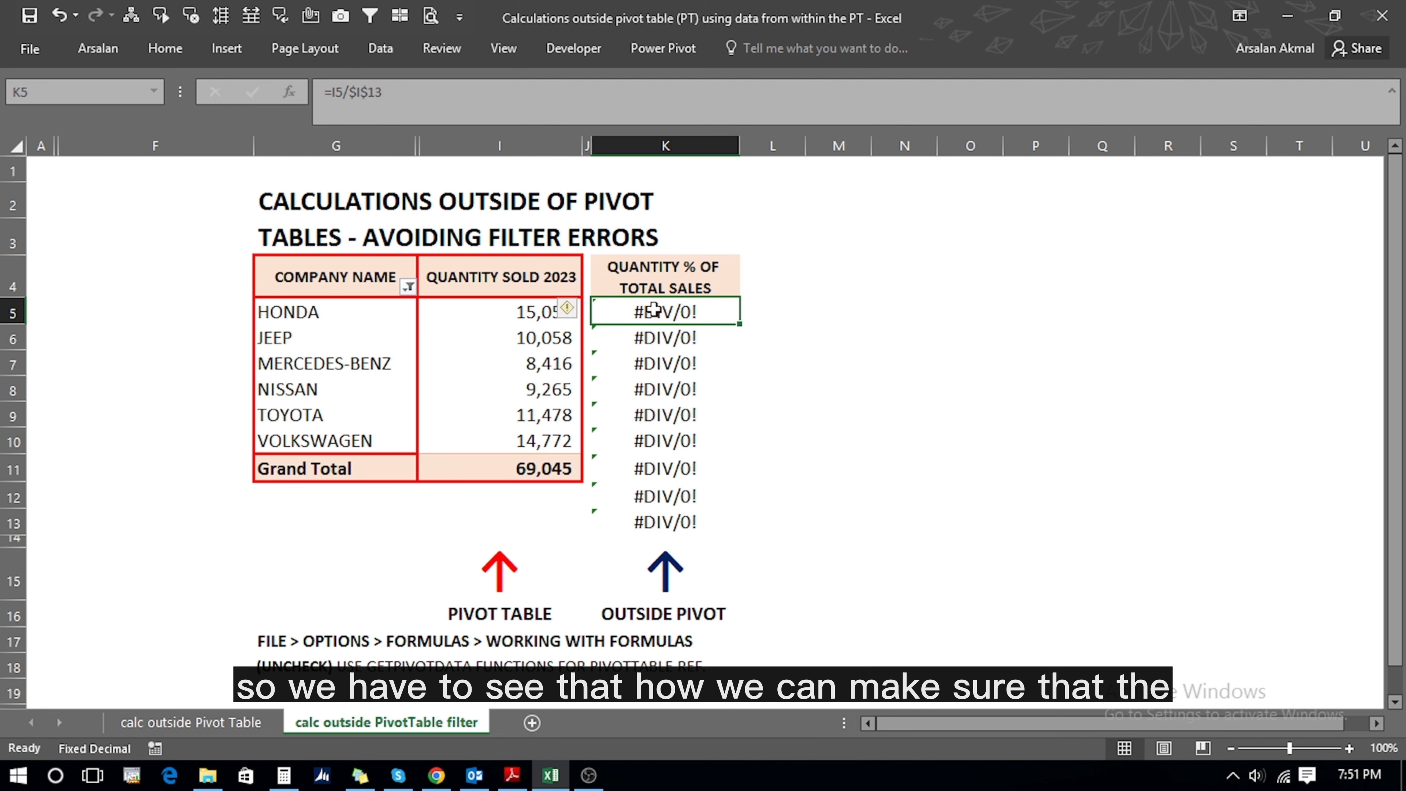
double_click(654, 309)
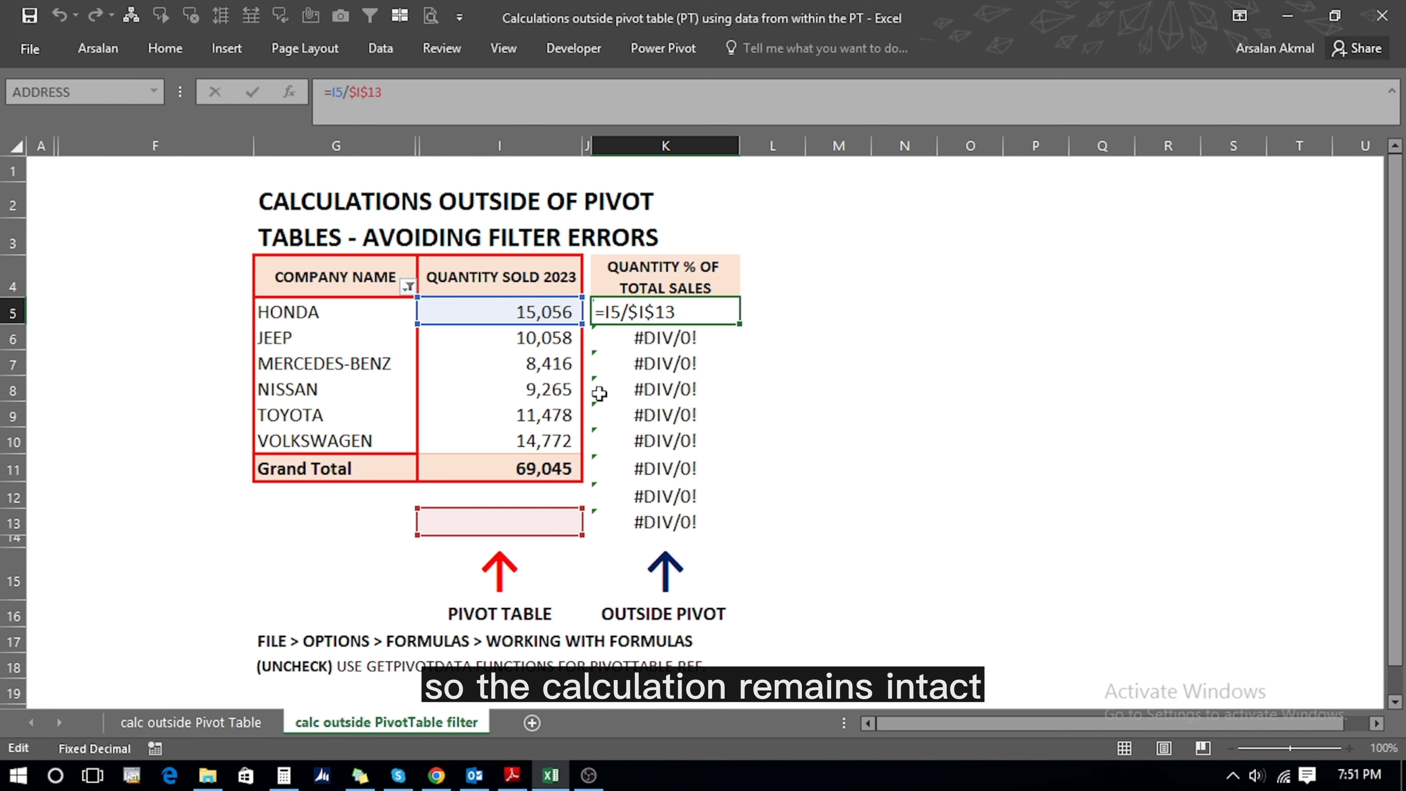
click(409, 291)
click(409, 288)
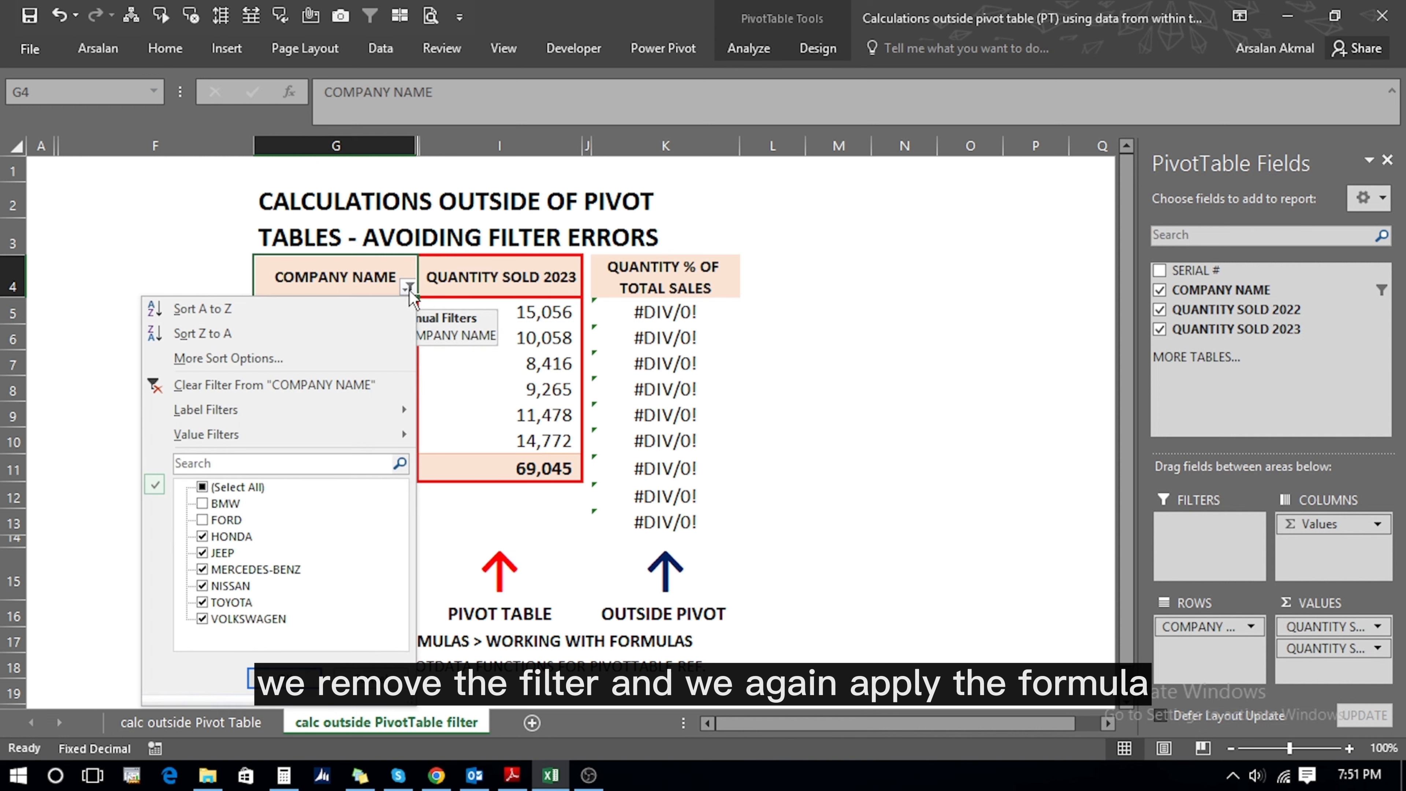
click(293, 386)
click(664, 312)
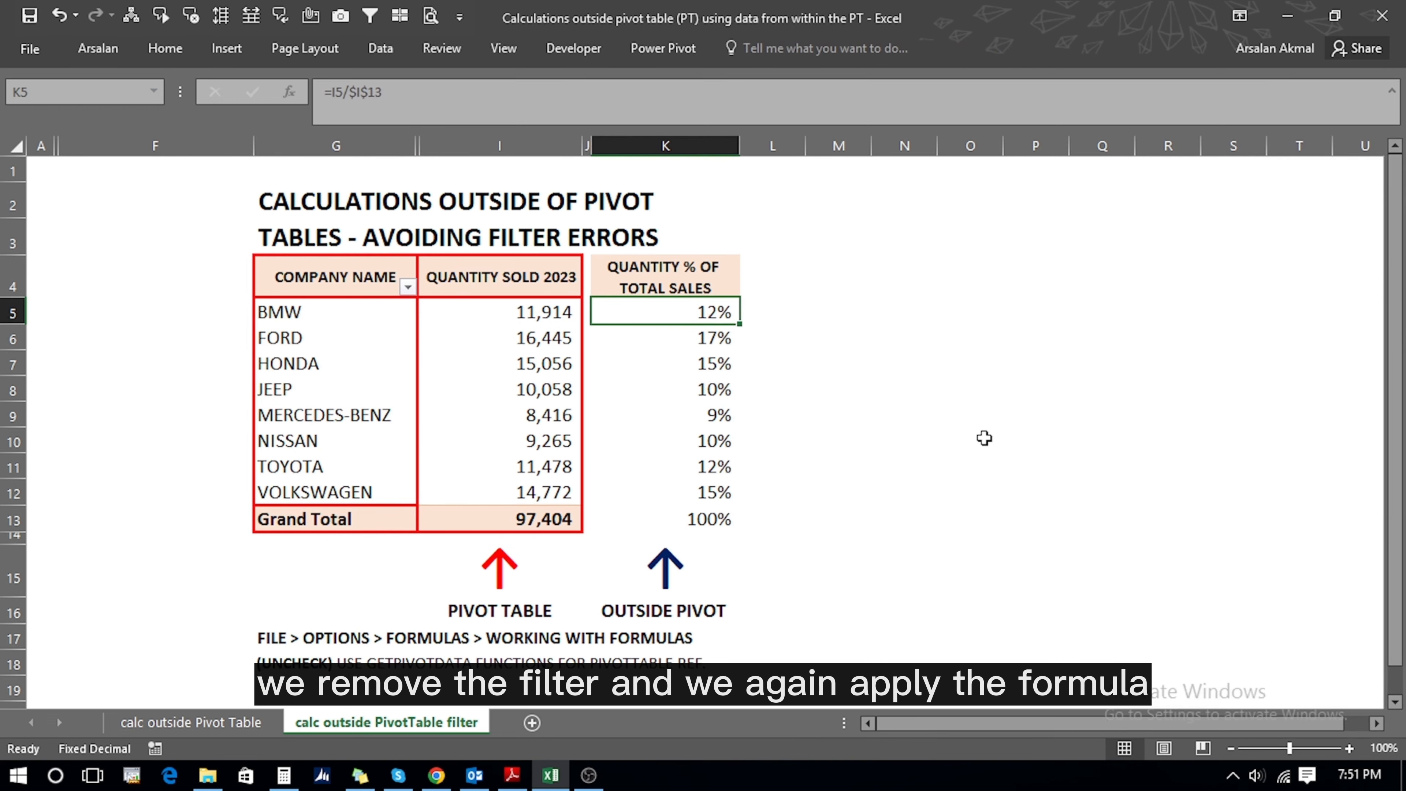
- Enter =I5/VLOOKUP(100000,I5:I13,1,TRUE) in K5, keeping BMW's share at 12%
text(=)
key(Left)
key(Left)
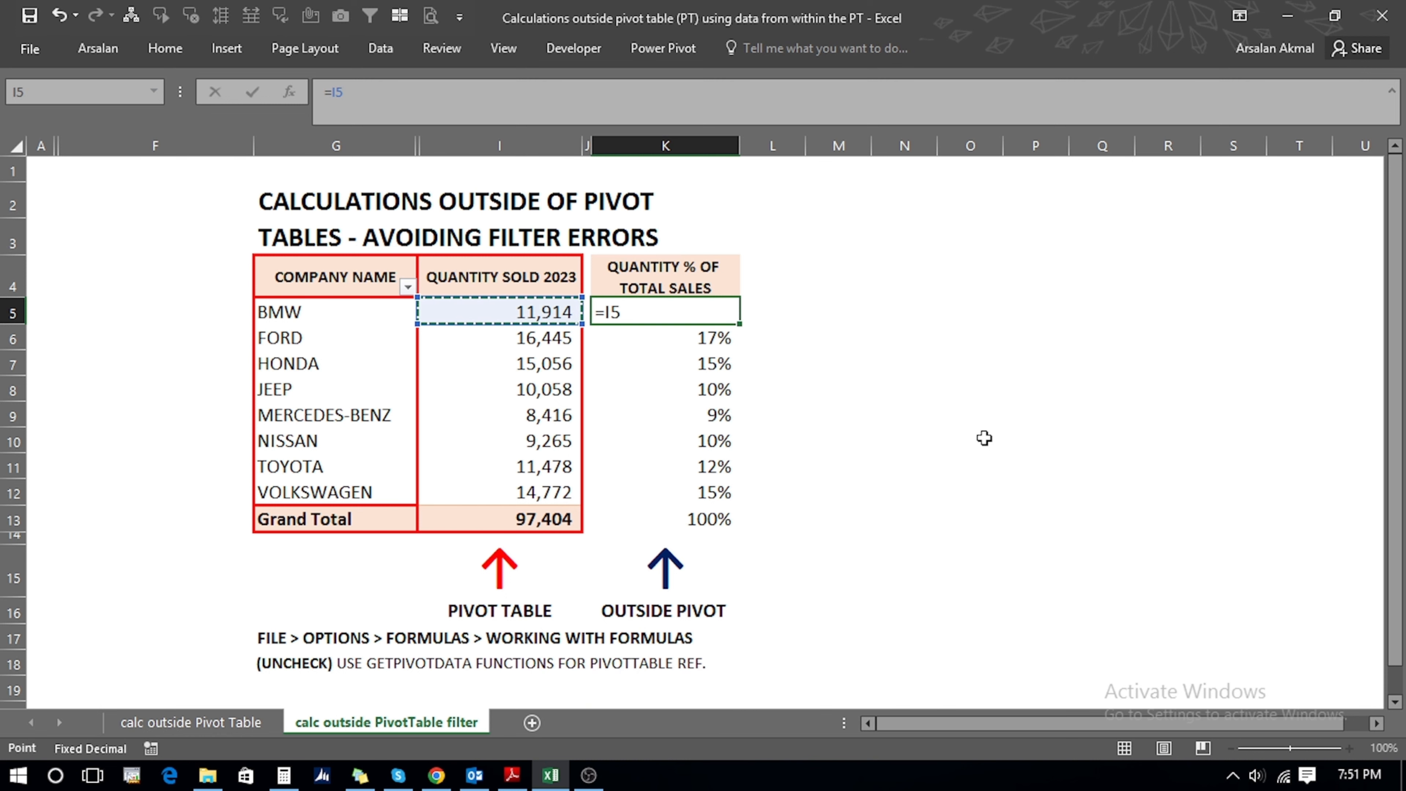
text(/)
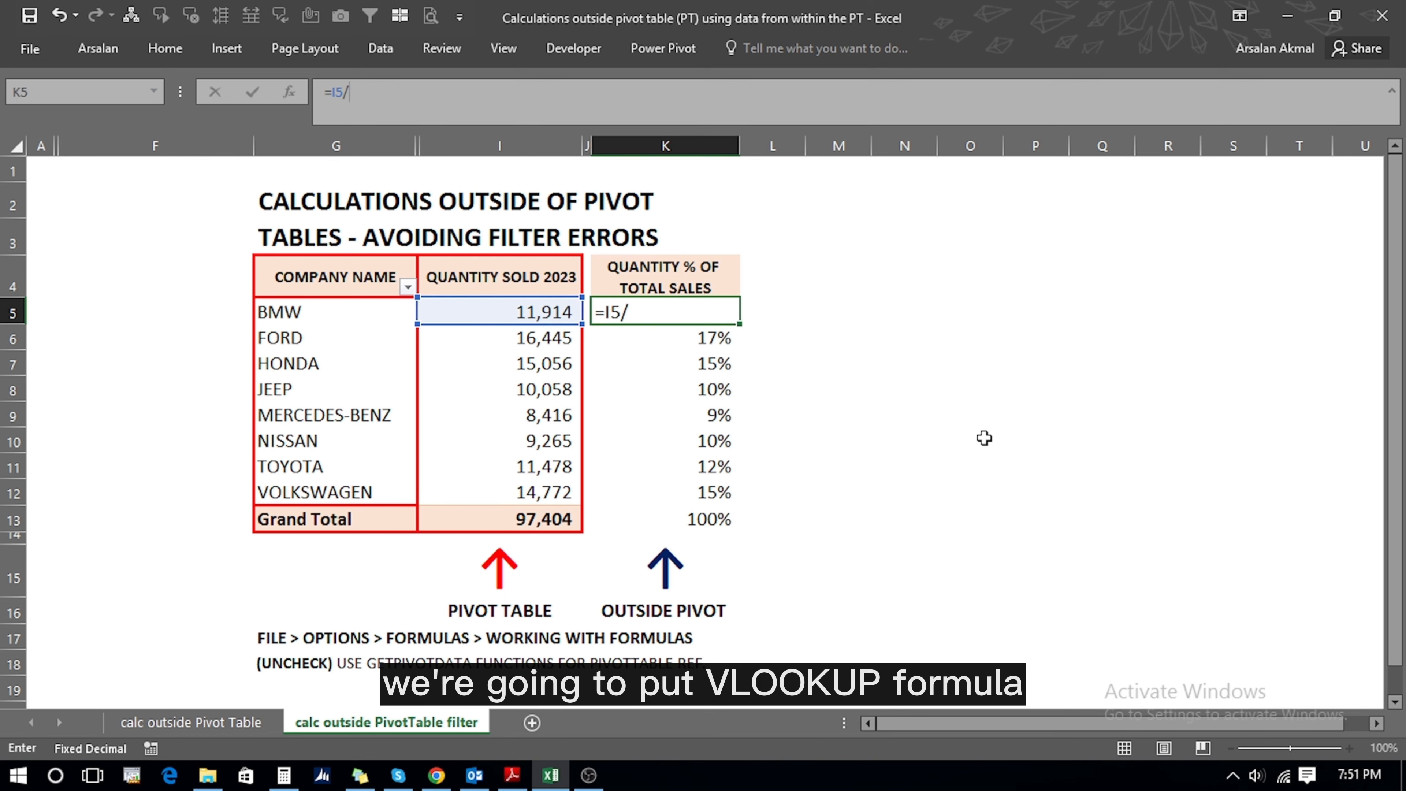
text(vlo)
key(Tab)
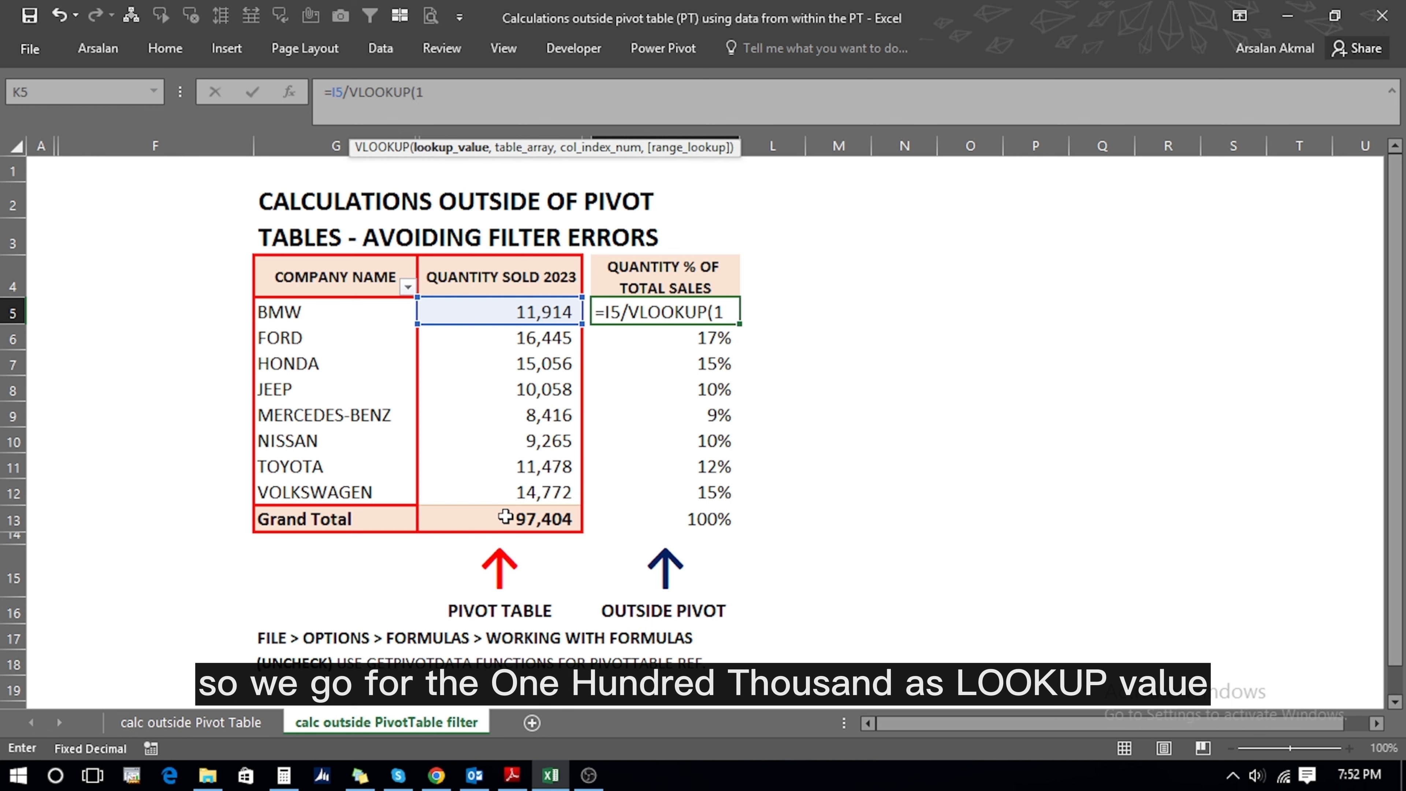
text(000)
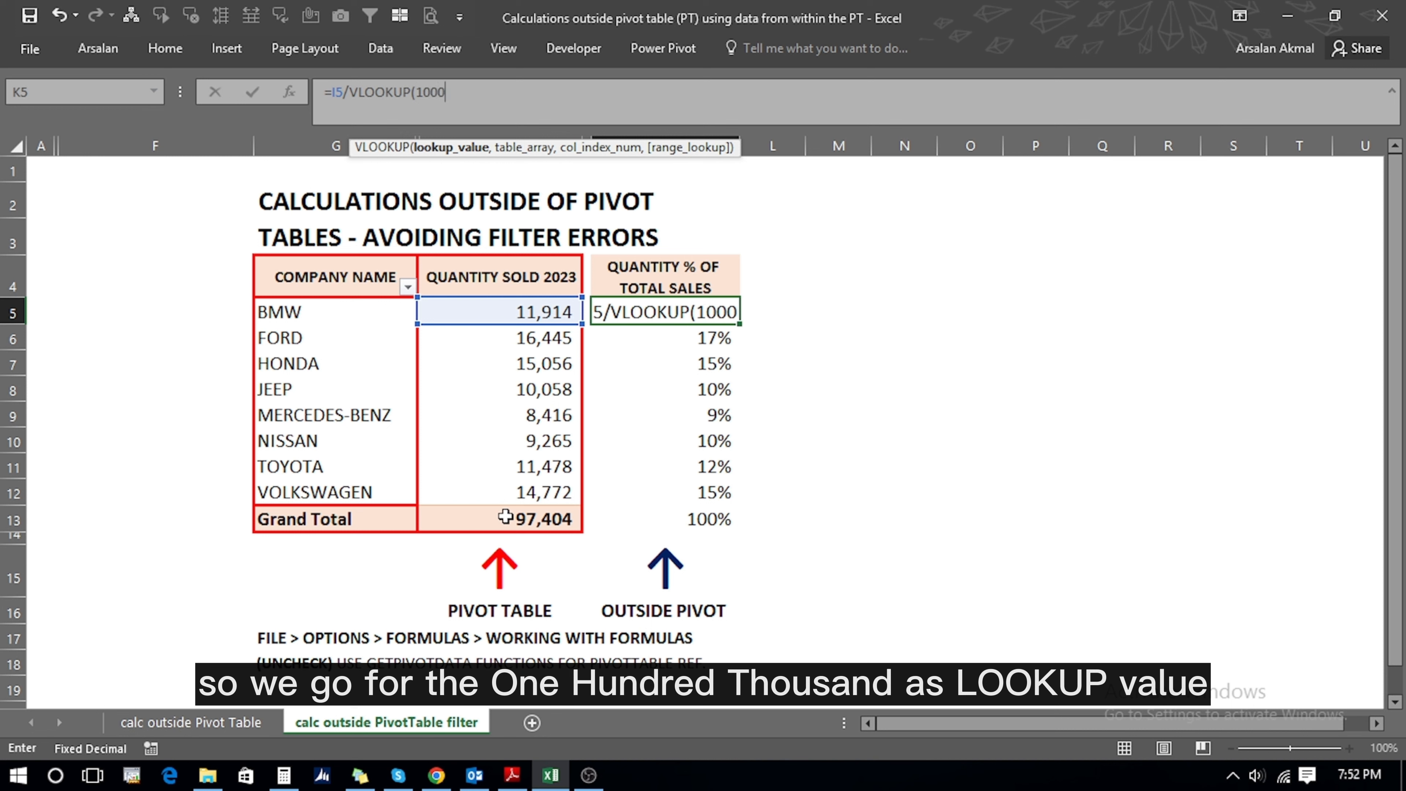
text(00,)
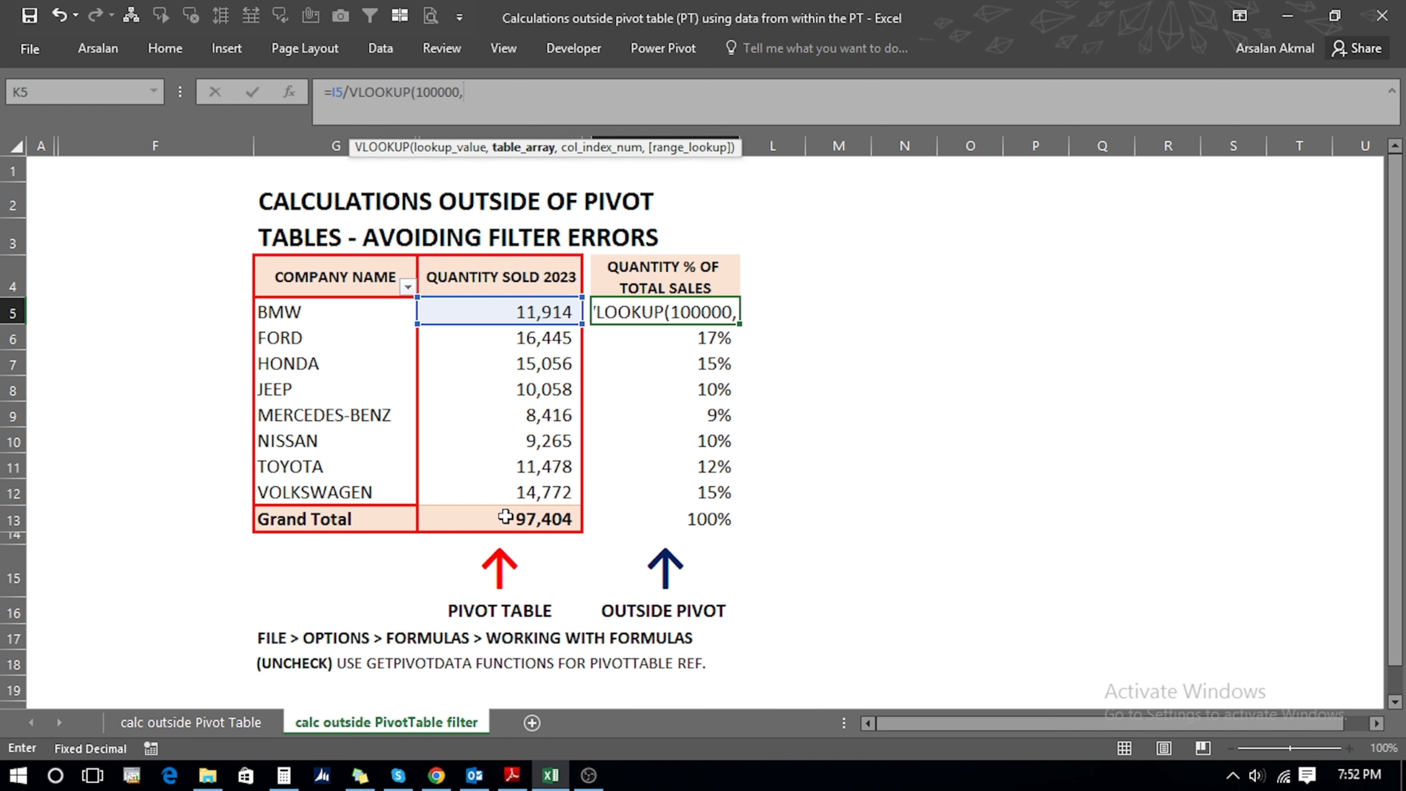
click(486, 309)
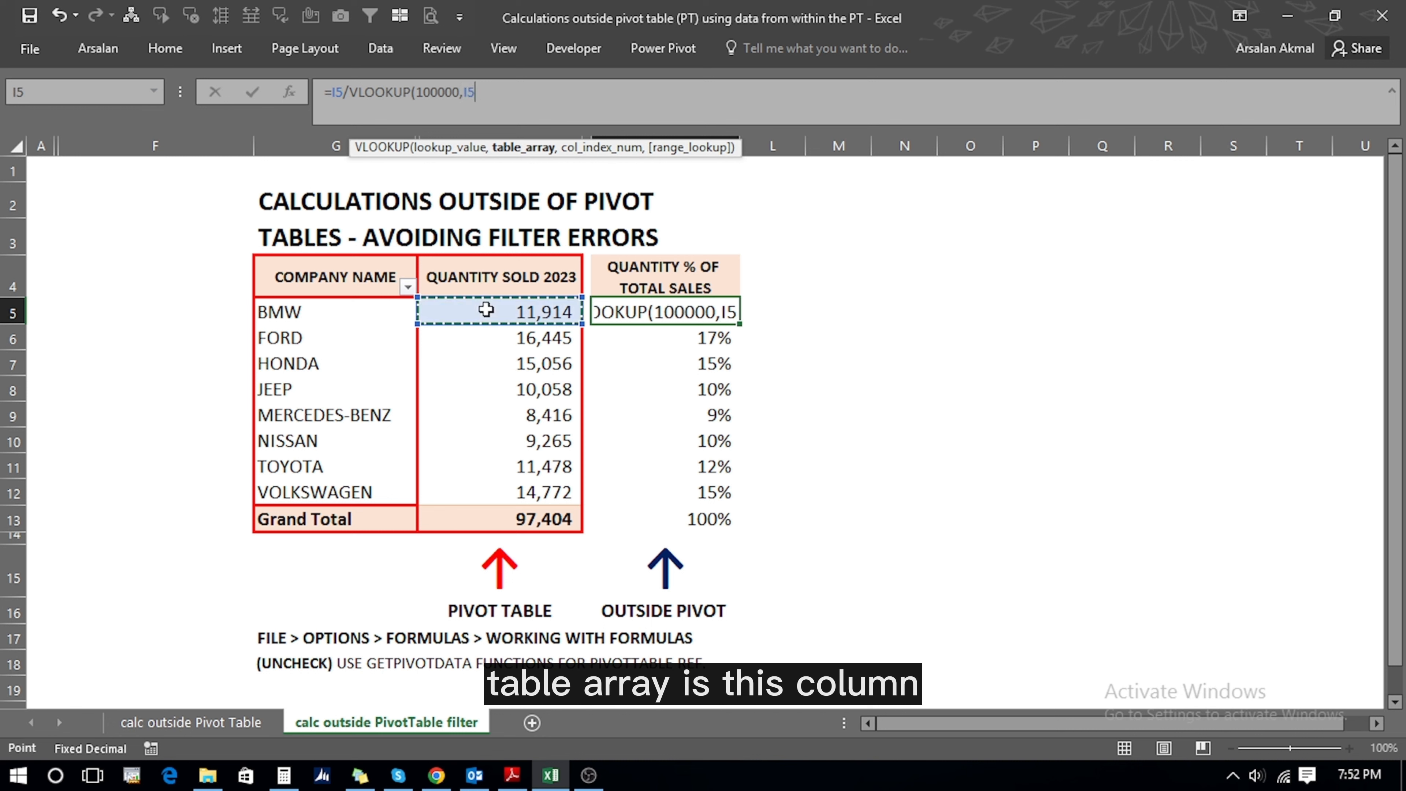
drag(486, 309, 499, 524)
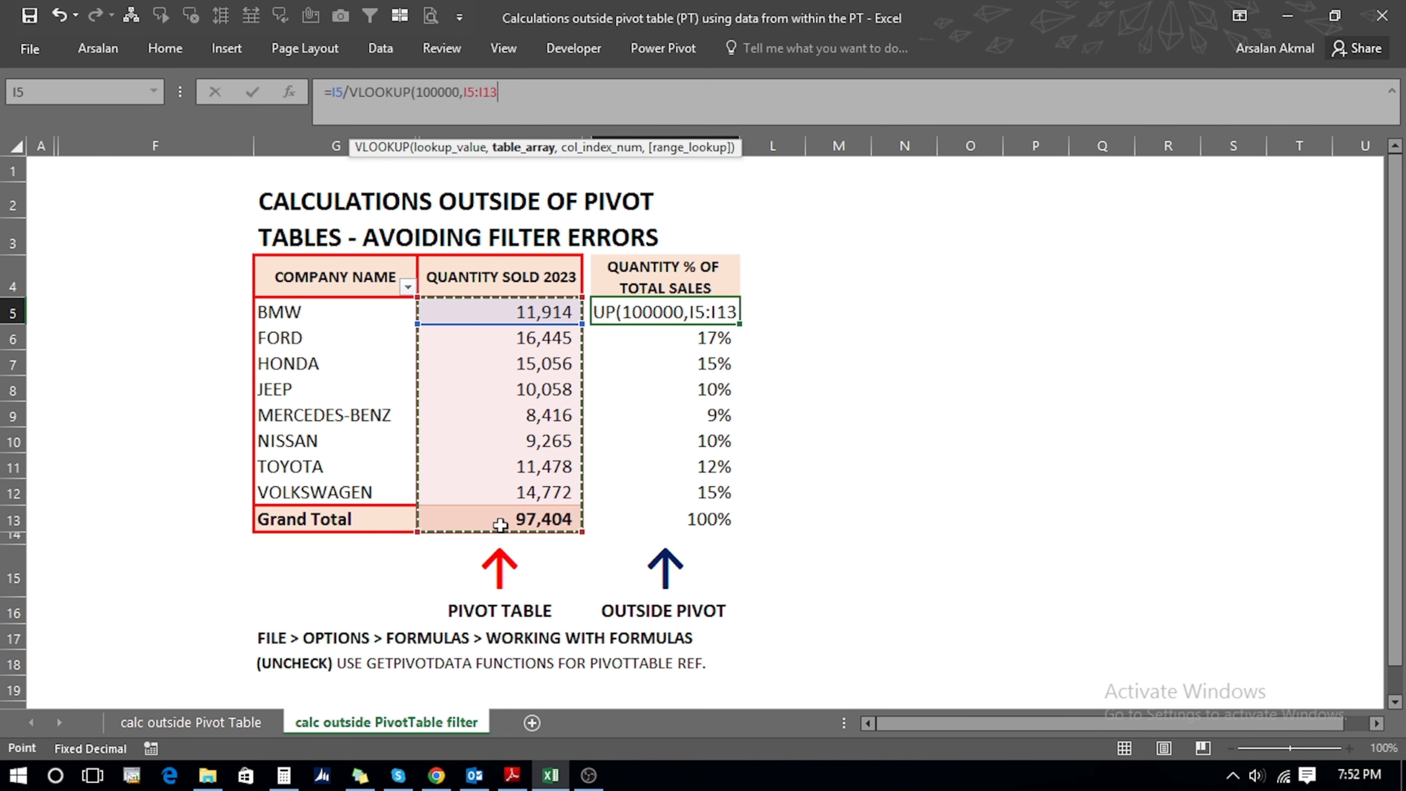
text(,)
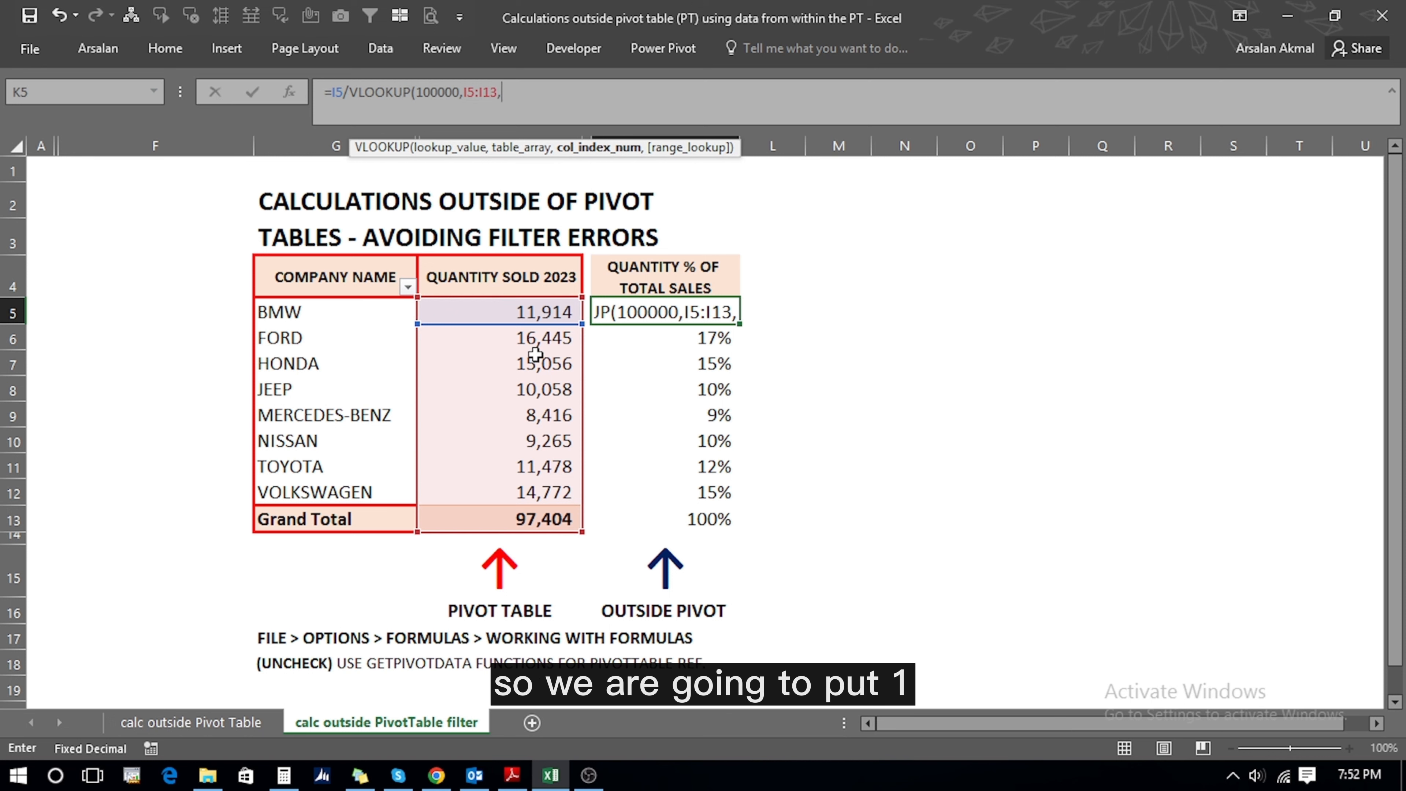
text(1,)
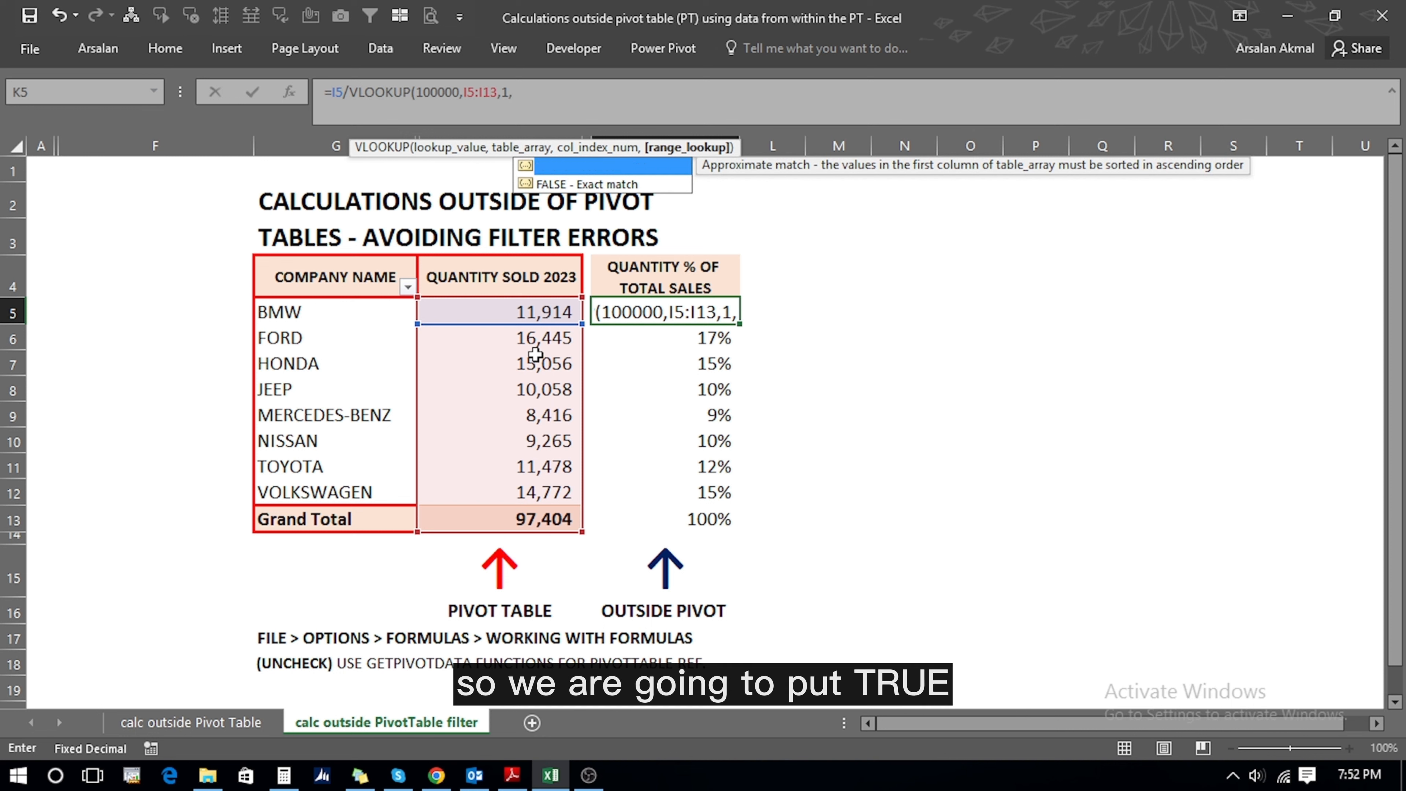
text(tru)
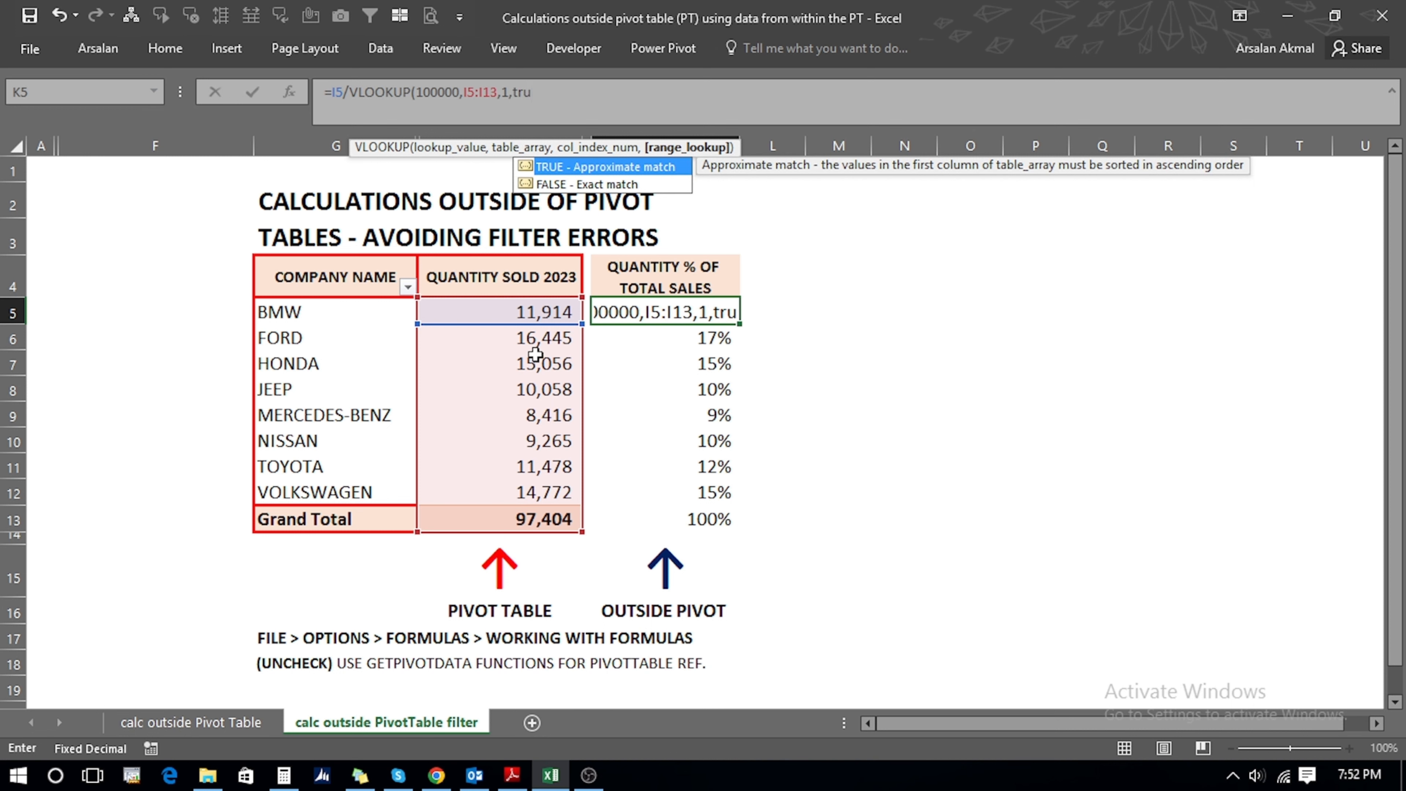
text(e)
key(Tab)
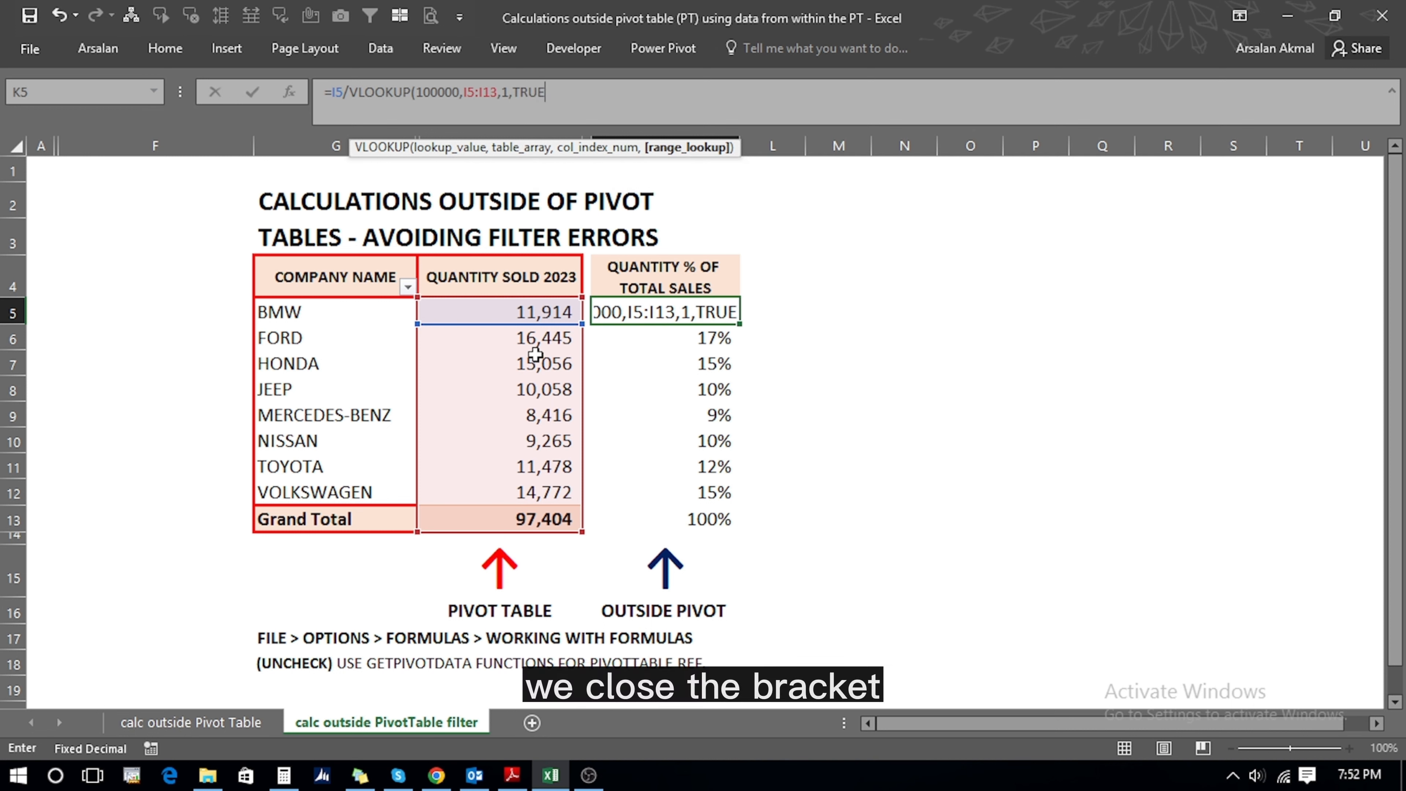
text())
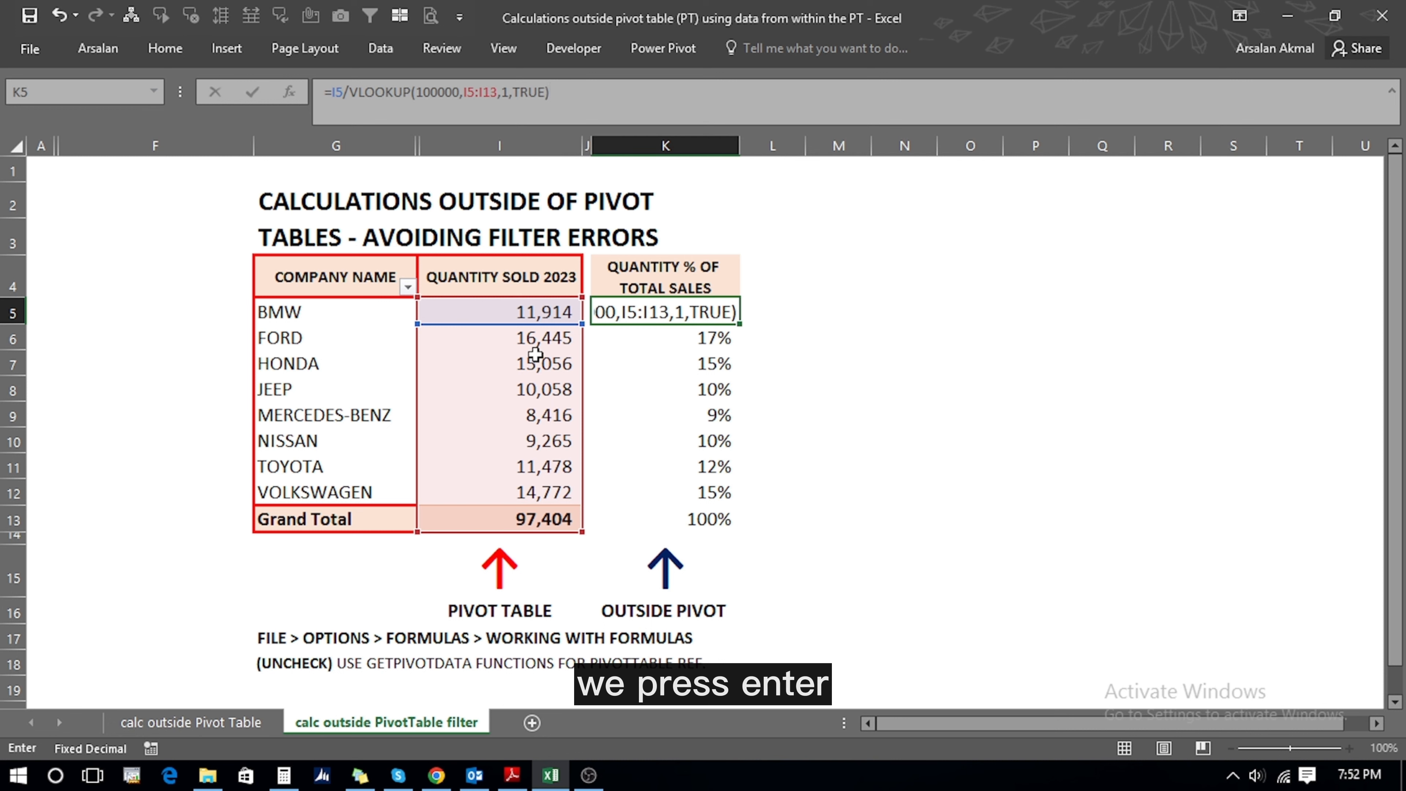
key(Return)
key(Up)
- Make K5's VLOOKUP range absolute as $I$5:$I$13
key(F2)
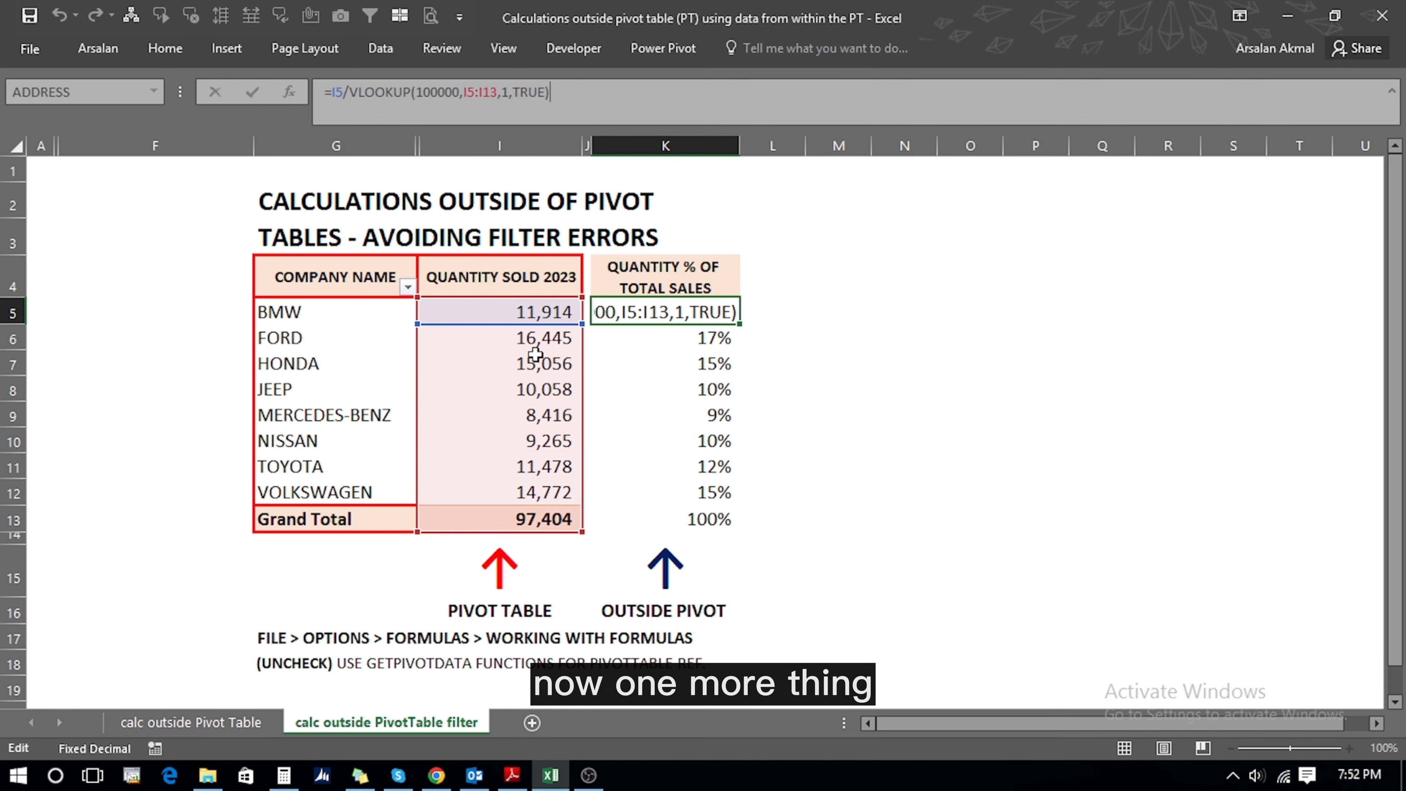
key(Left)
key(Left)
key(Left)
key(Left)
key(Left)
key(Left)
key(Left)
key(Left)
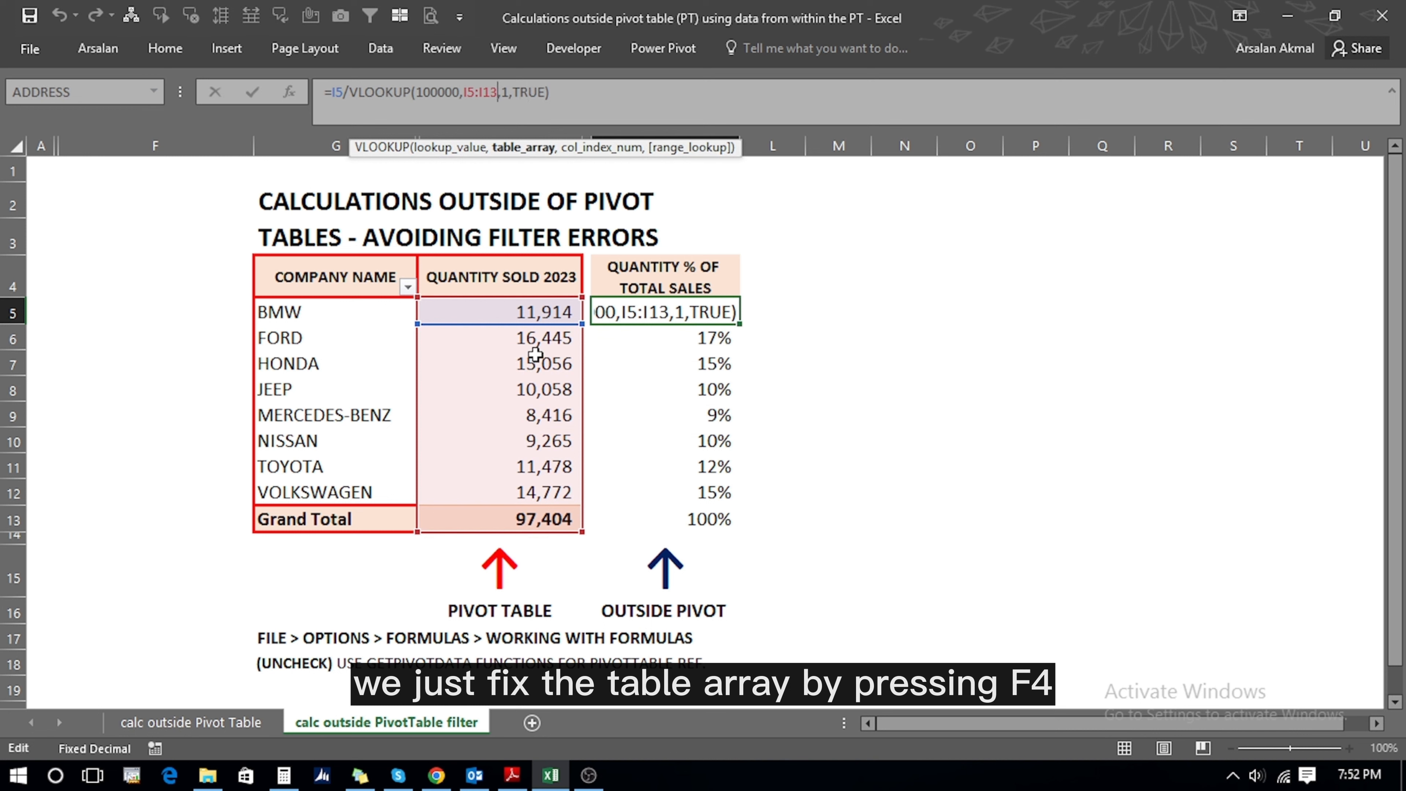
key(shift+Left)
key(shift+Left)
key(F4)
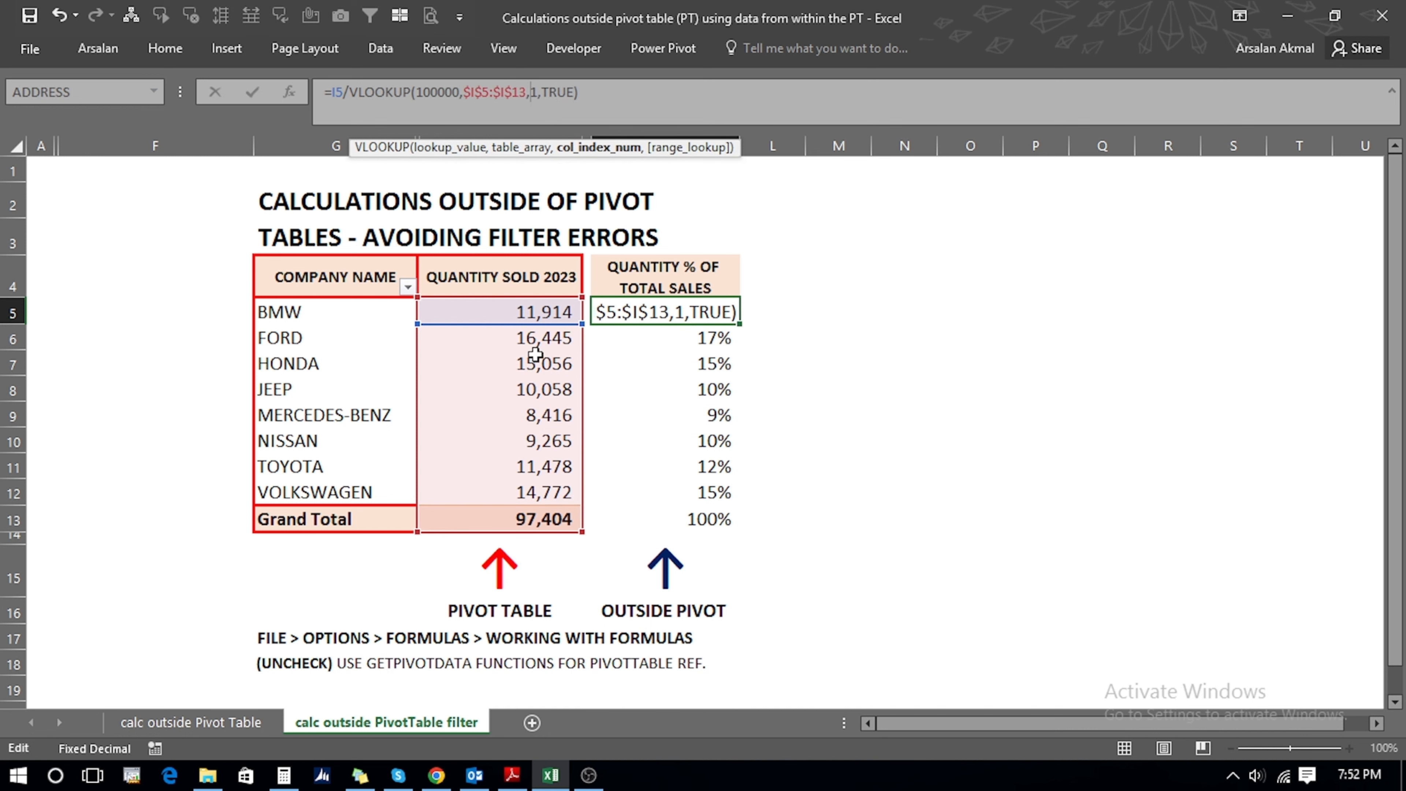
key(Return)
- Copy the VLOOKUP share formula from K5 into K6:K13, showing 12% through 100%
key(Up)
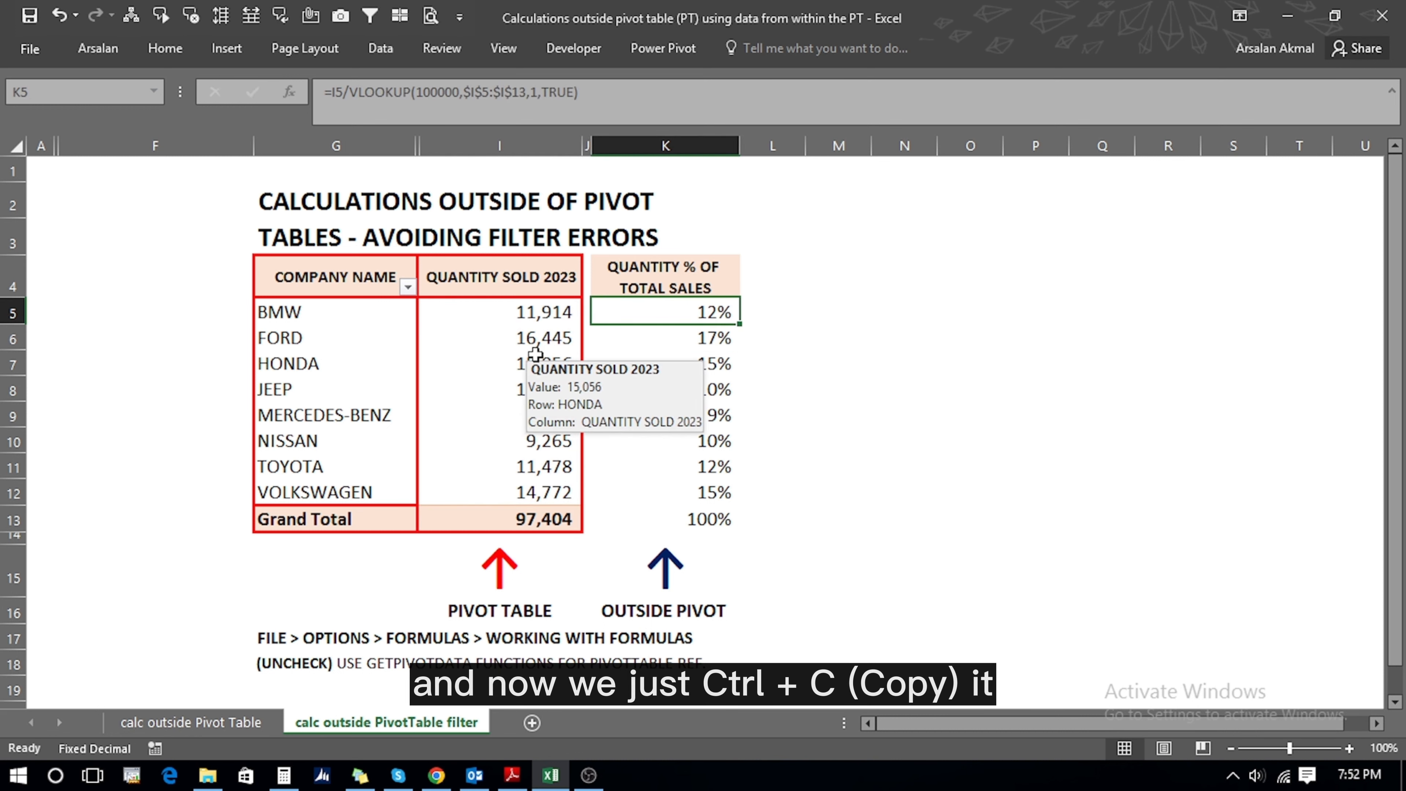
key(ctrl+c)
key(Down)
key(shift+Down)
key(shift+Down)
key(shift+Down)
key(shift+Down)
key(shift+Down)
key(shift+Down)
key(shift+Down)
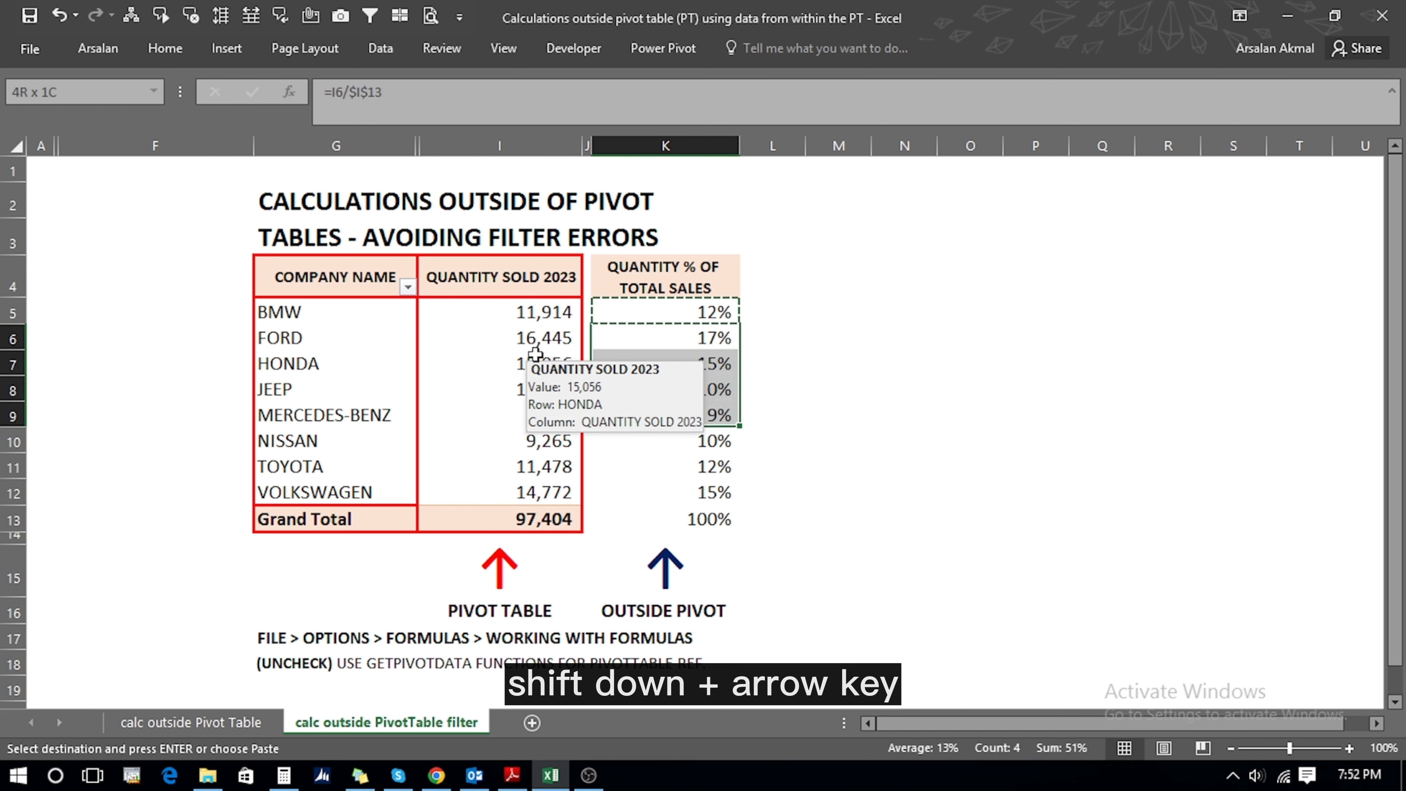
key(Return)
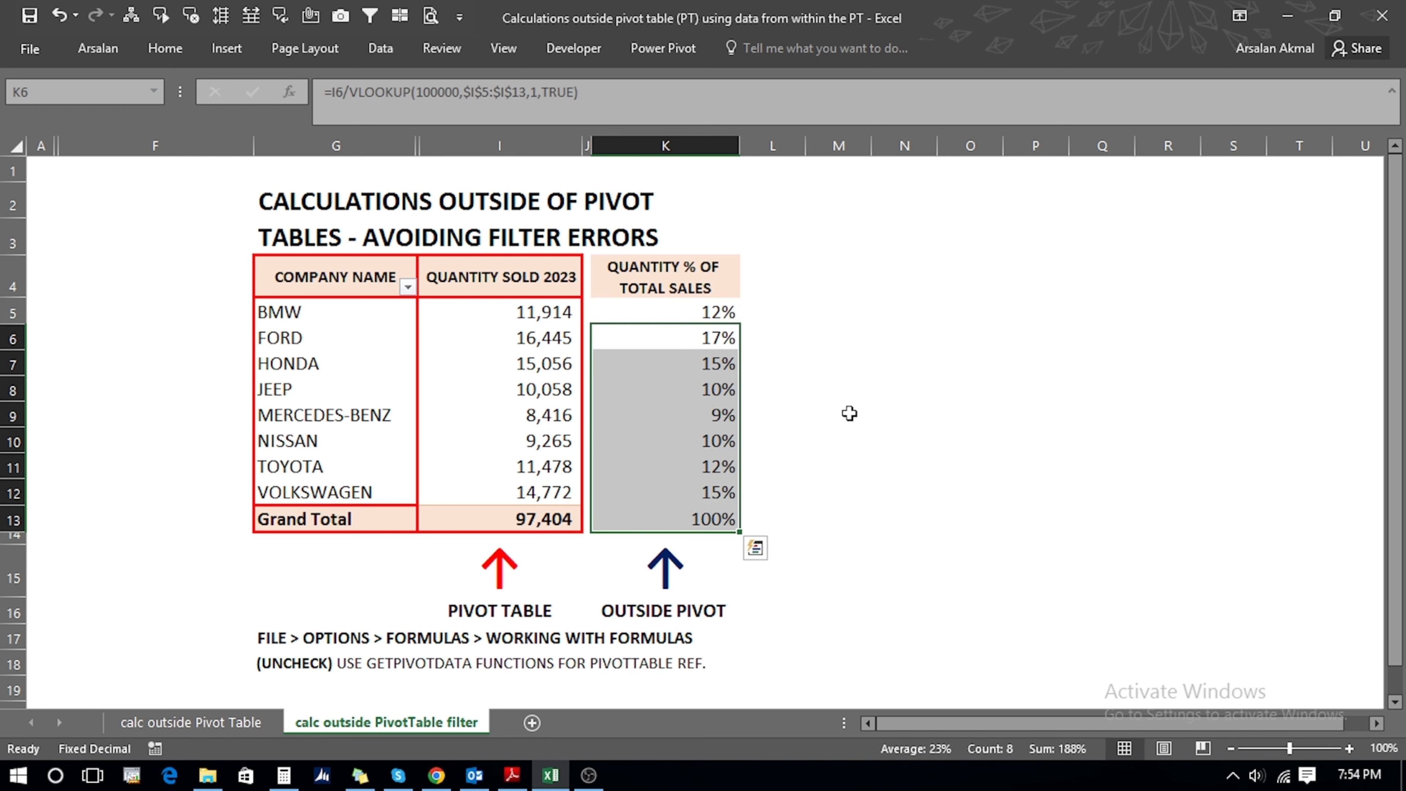
key(Up)
key(Up)
key(Up)
key(Left)
key(Left)
key(Left)
key(Down)
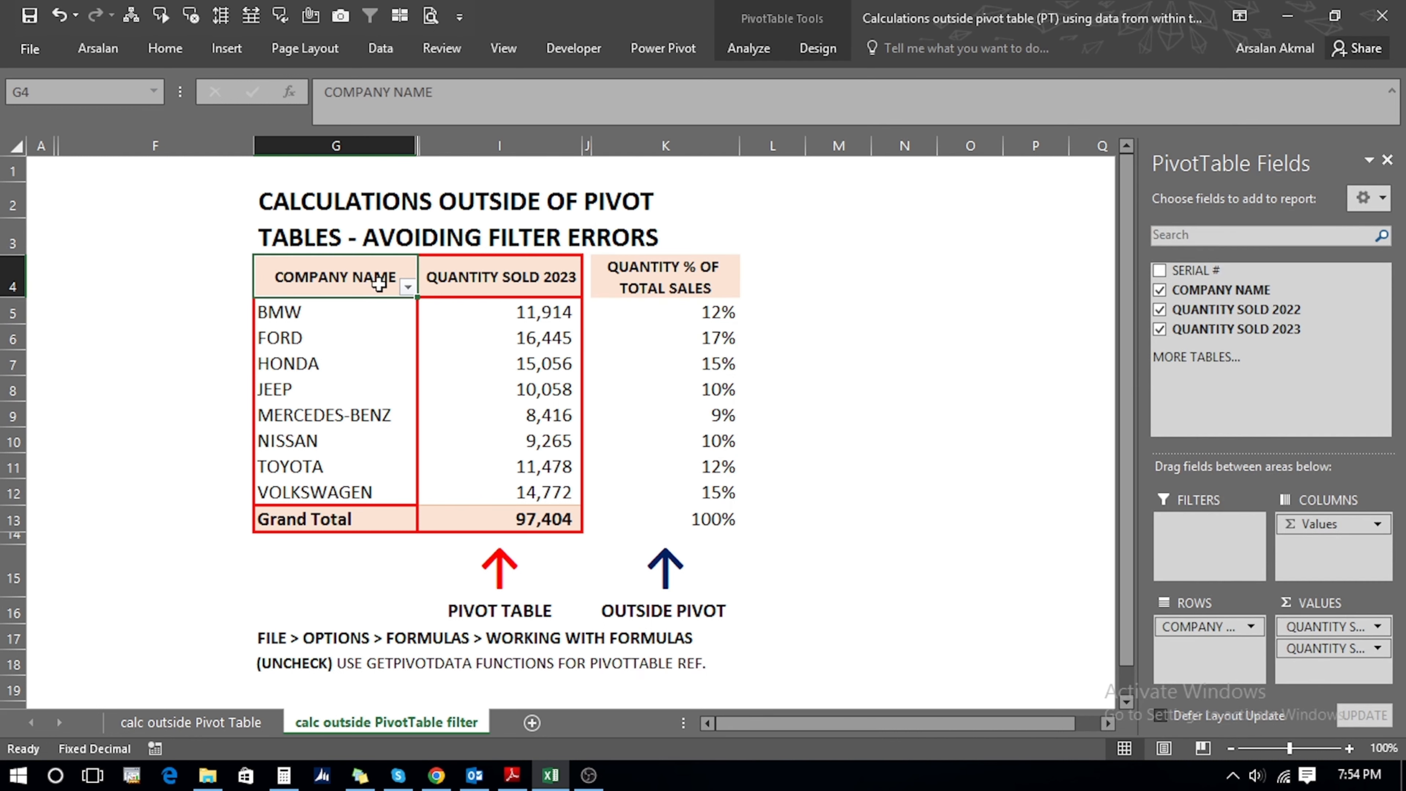
- Exclude BMW and FORD via the COMPANY NAME filter, recalculating shares against 69,045, leaving K12:K13 at 0%
click(408, 287)
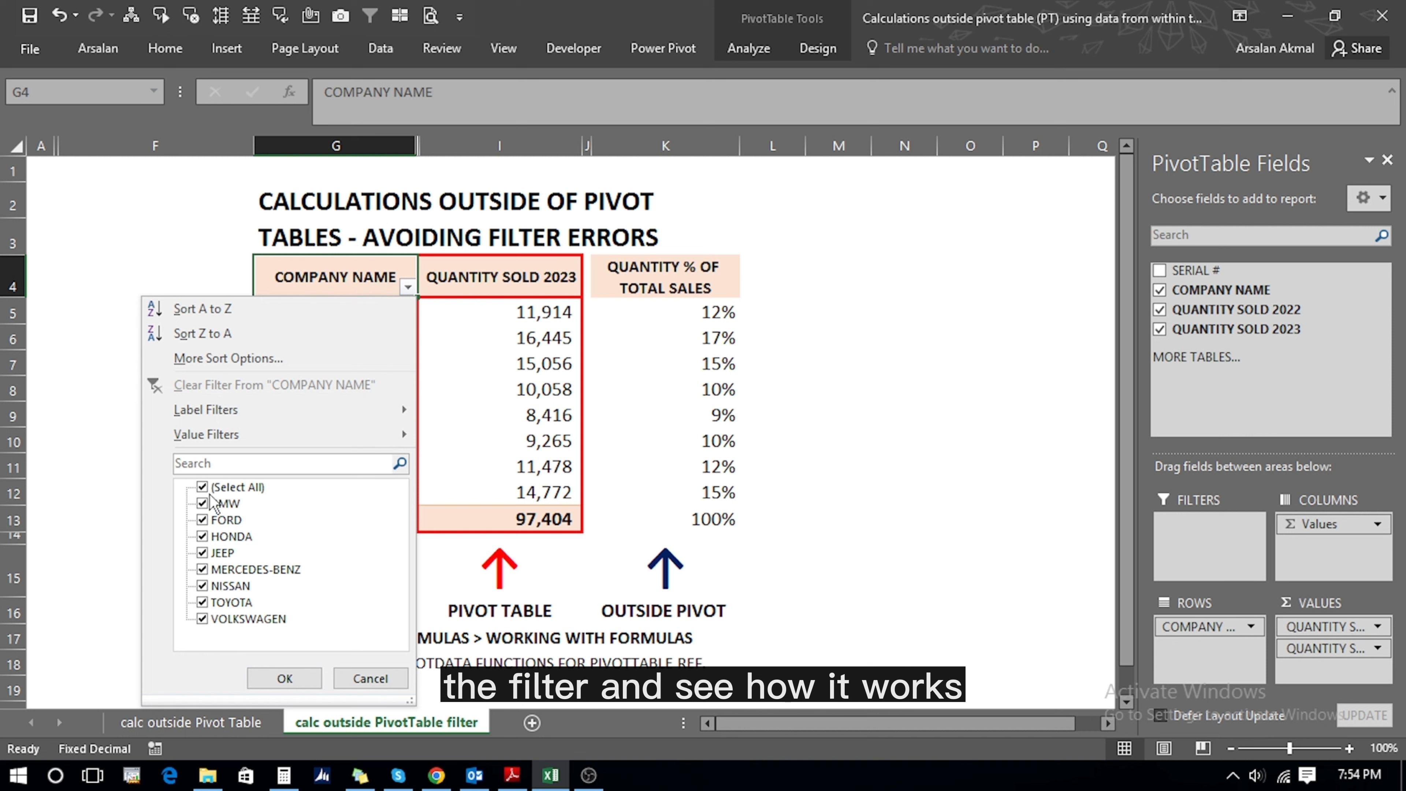
click(202, 503)
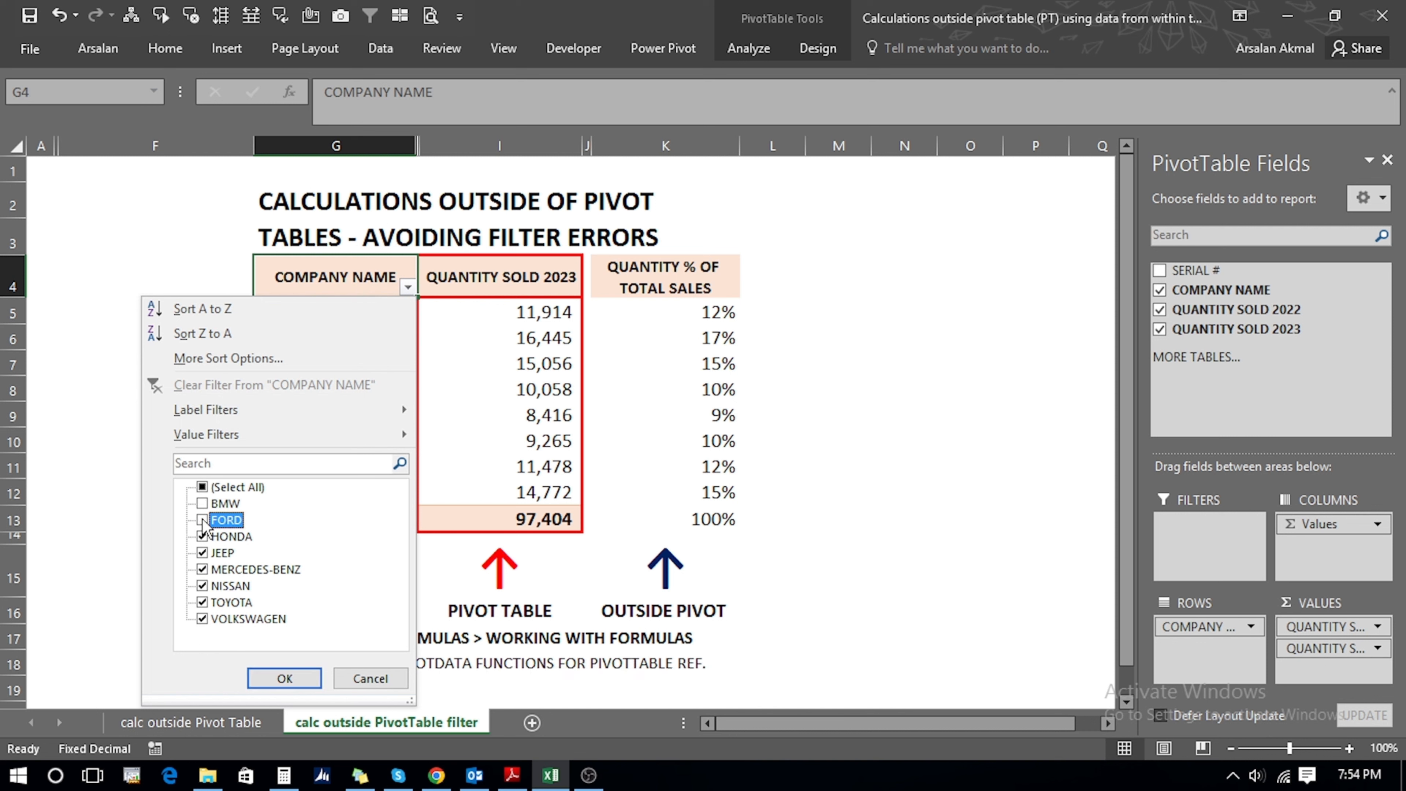
click(295, 677)
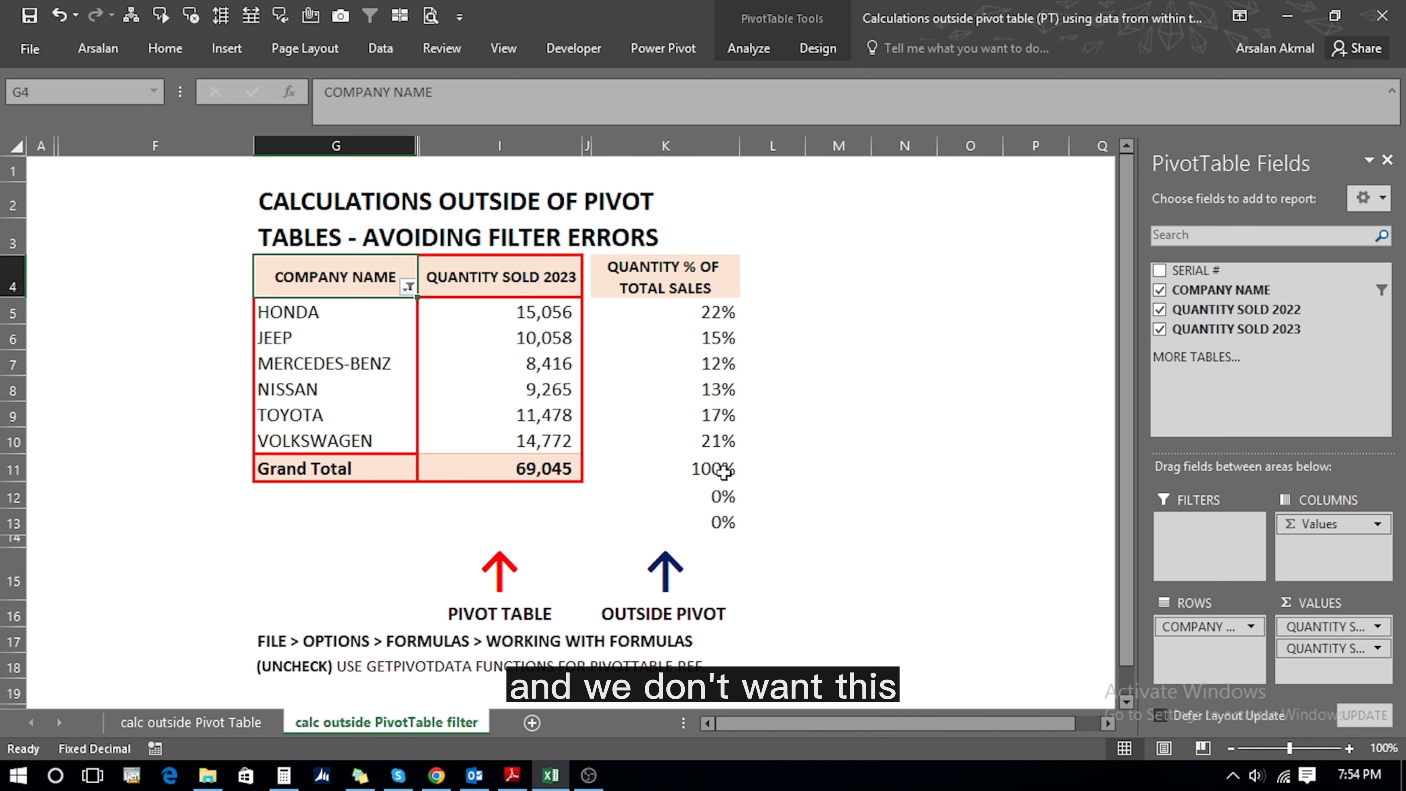
click(672, 308)
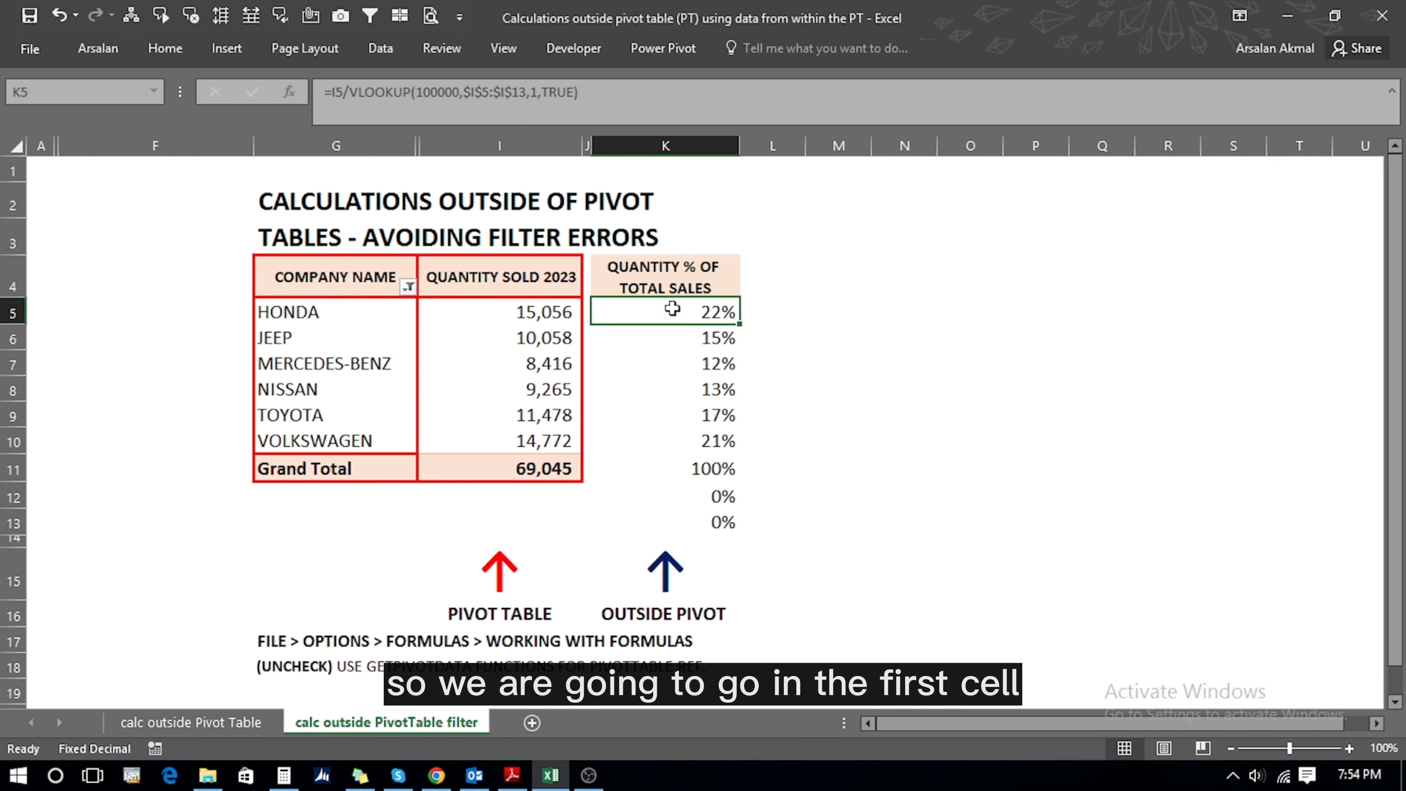
- Give K5 the custom number format 0% ; -0% ; so zero values are hidden
right_click(673, 311)
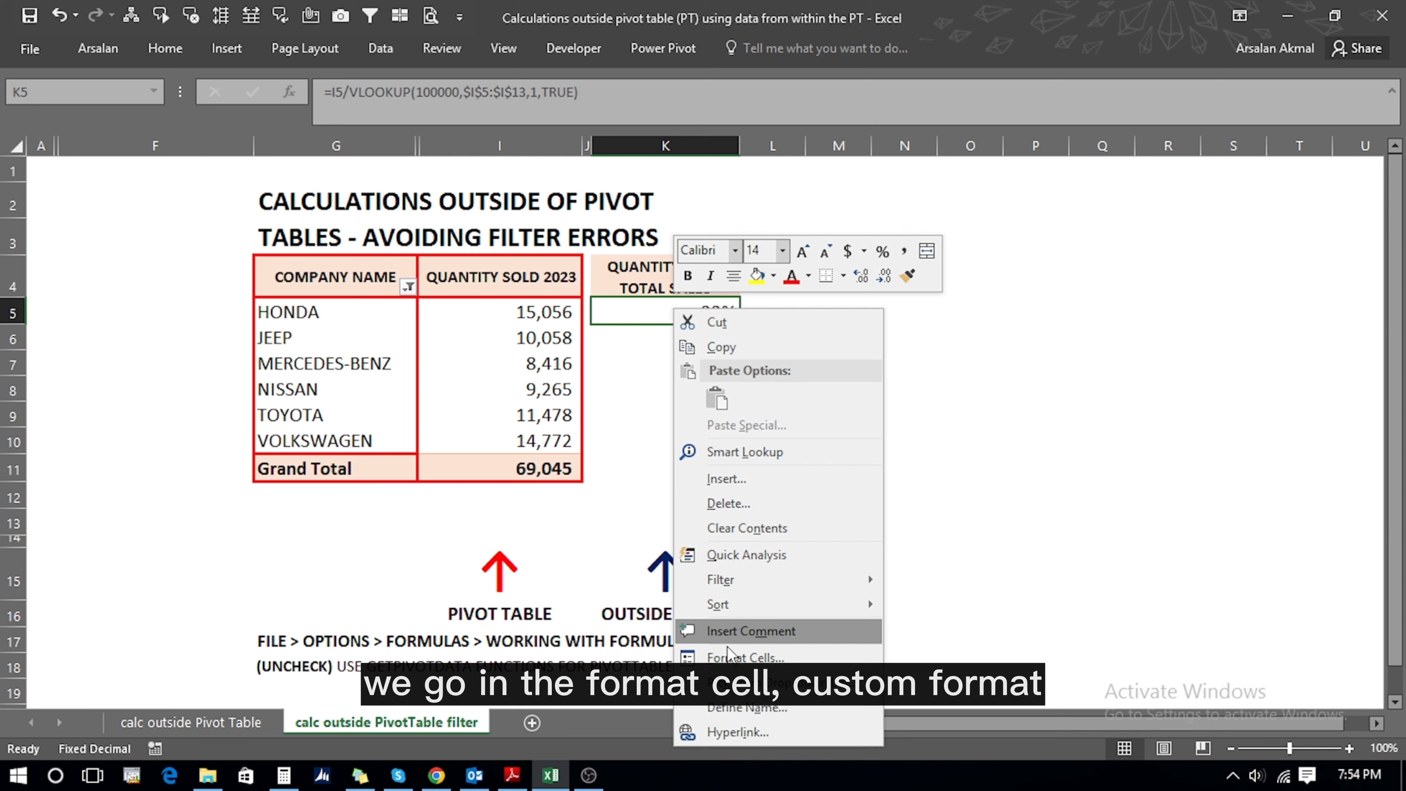
click(733, 659)
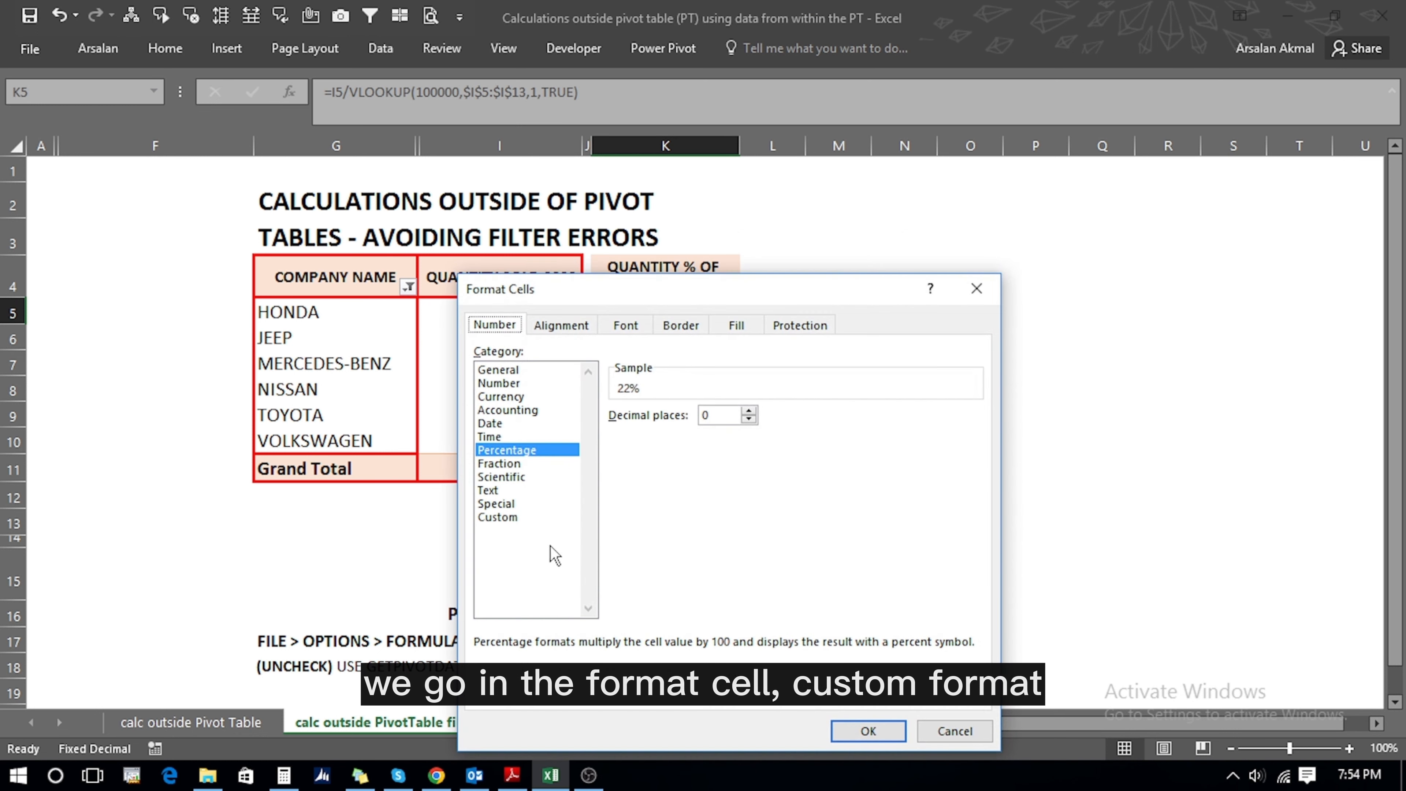
click(516, 516)
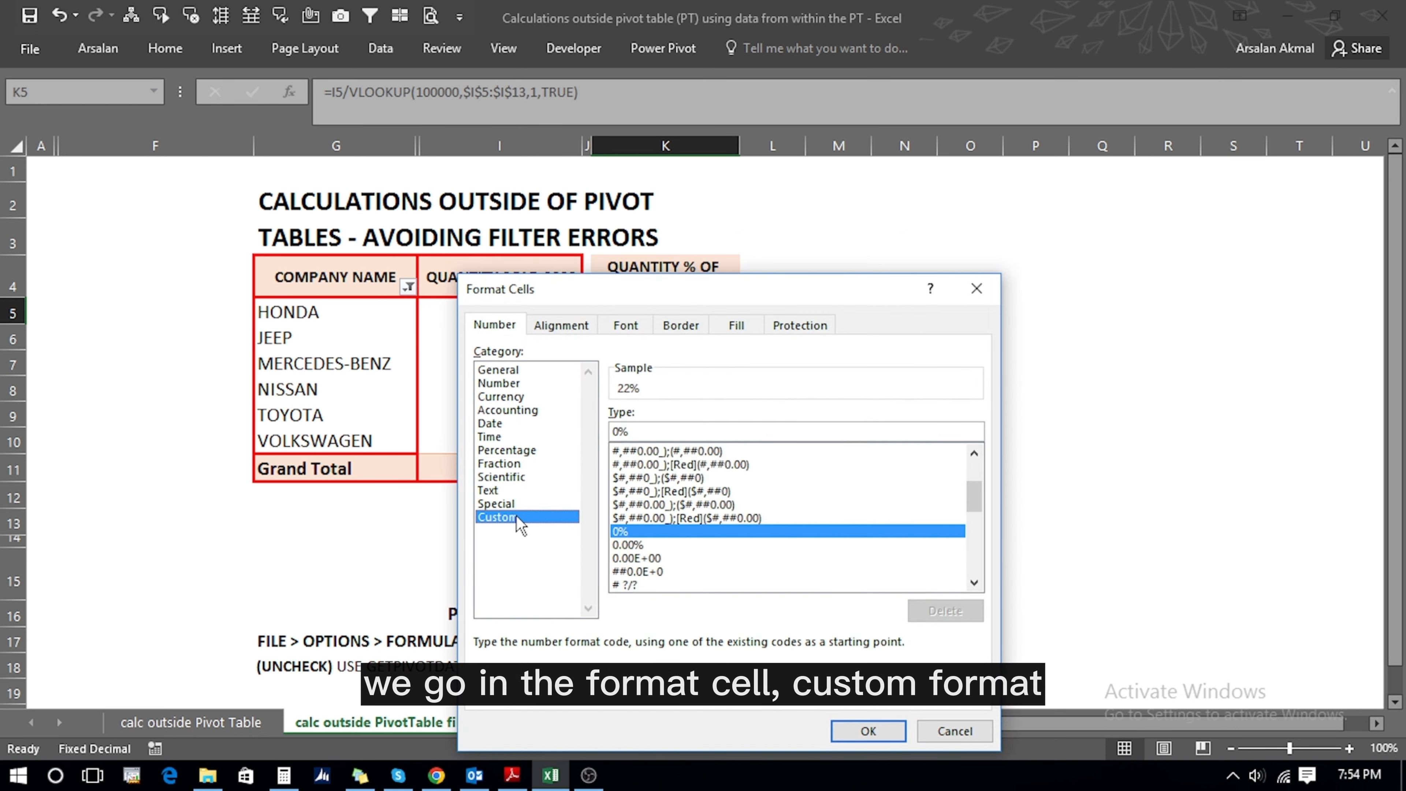
click(633, 438)
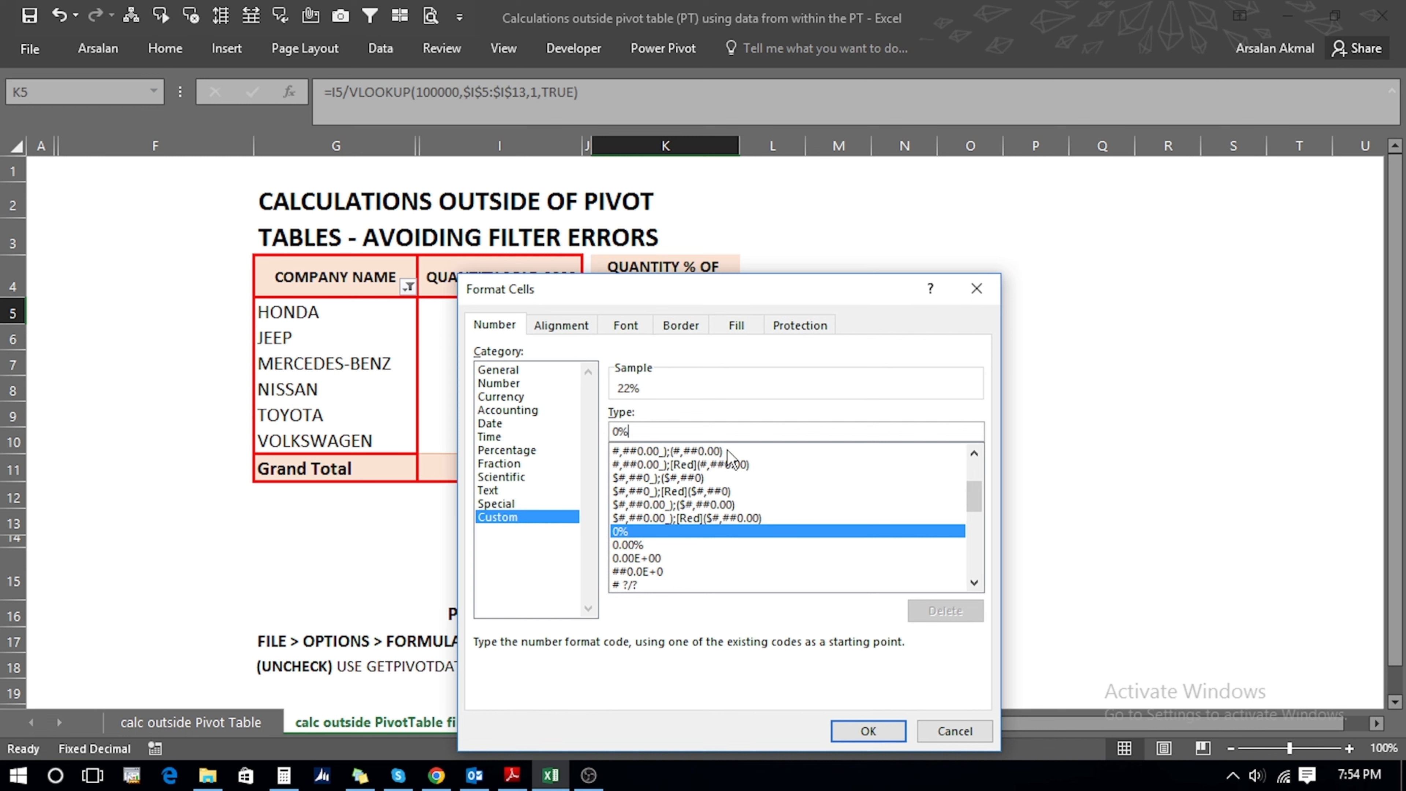
text(;)
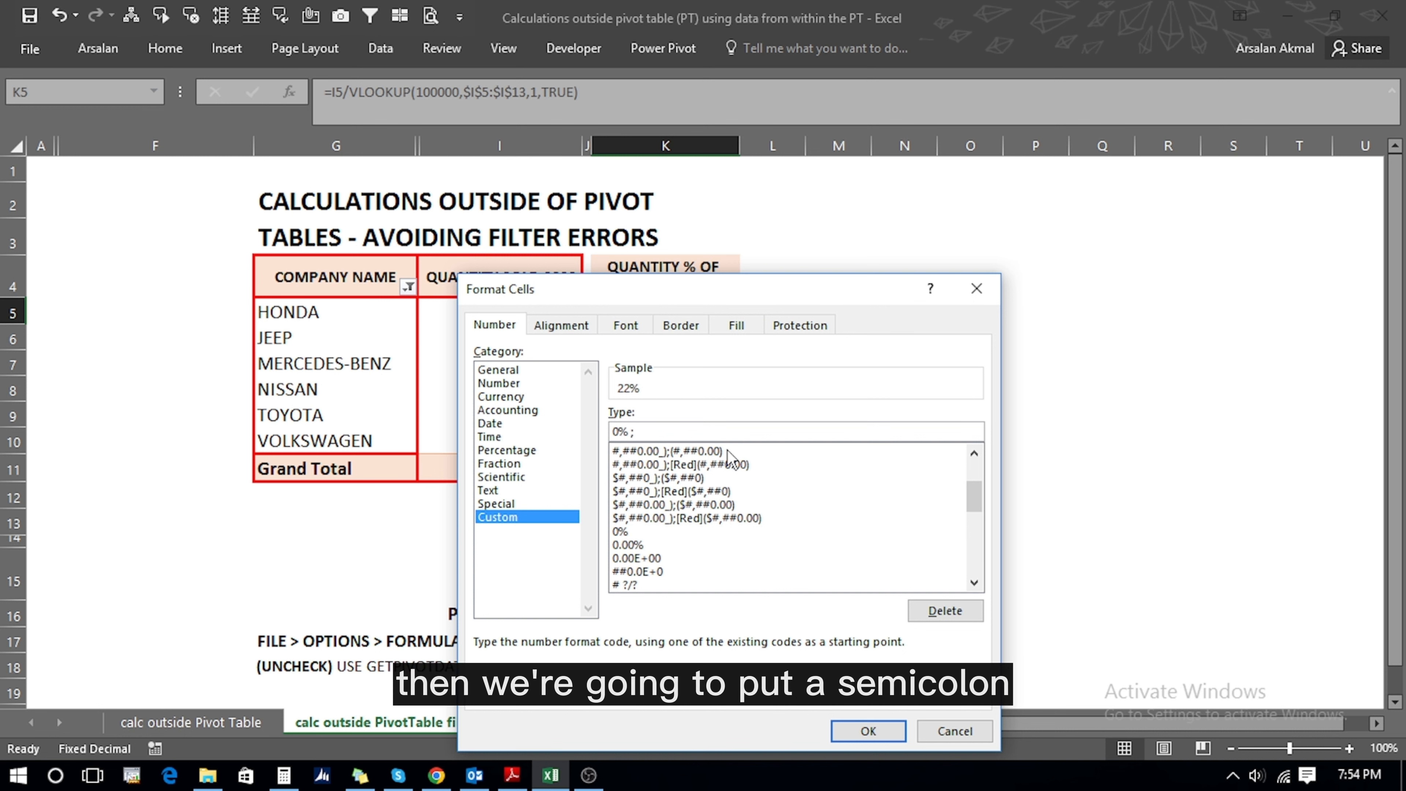
text( -0%)
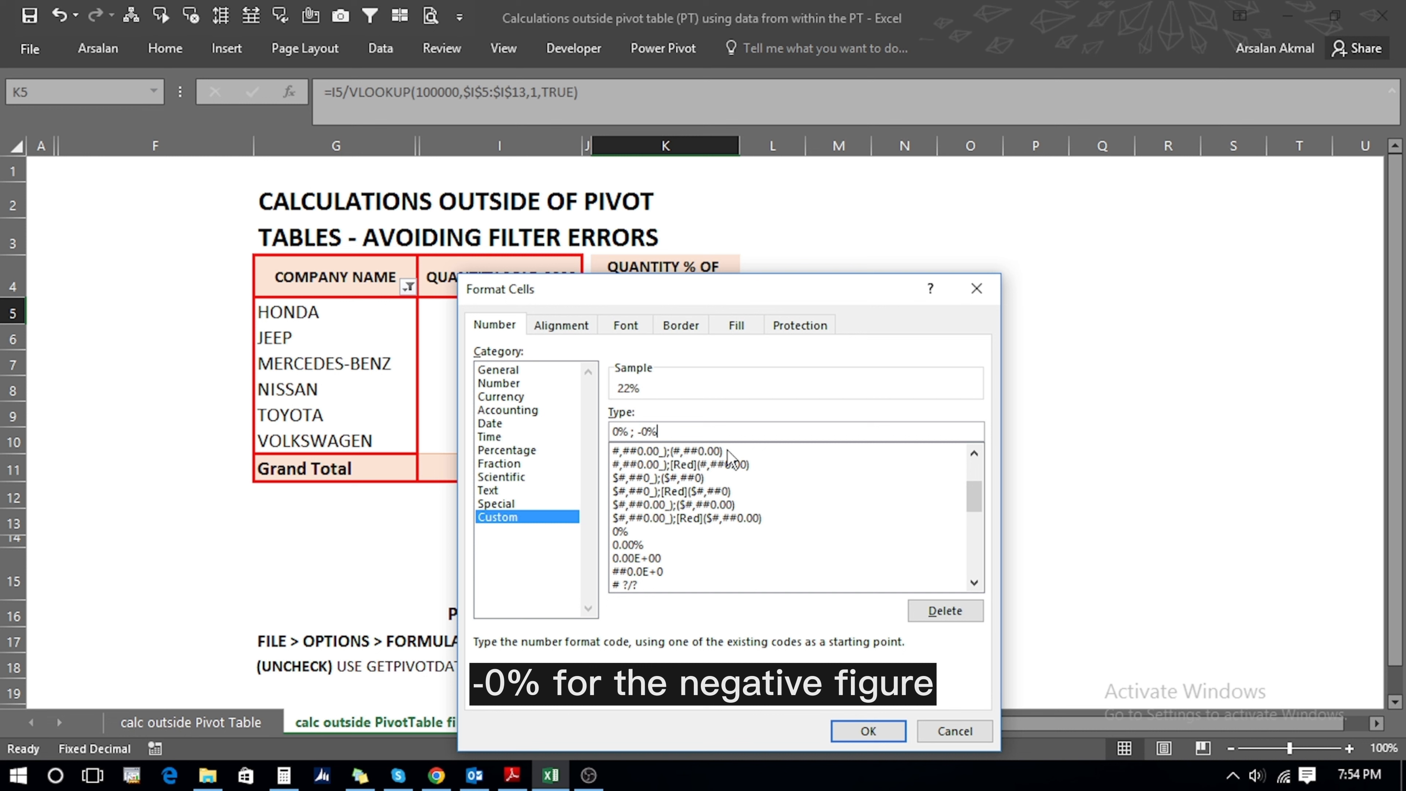
text( ;)
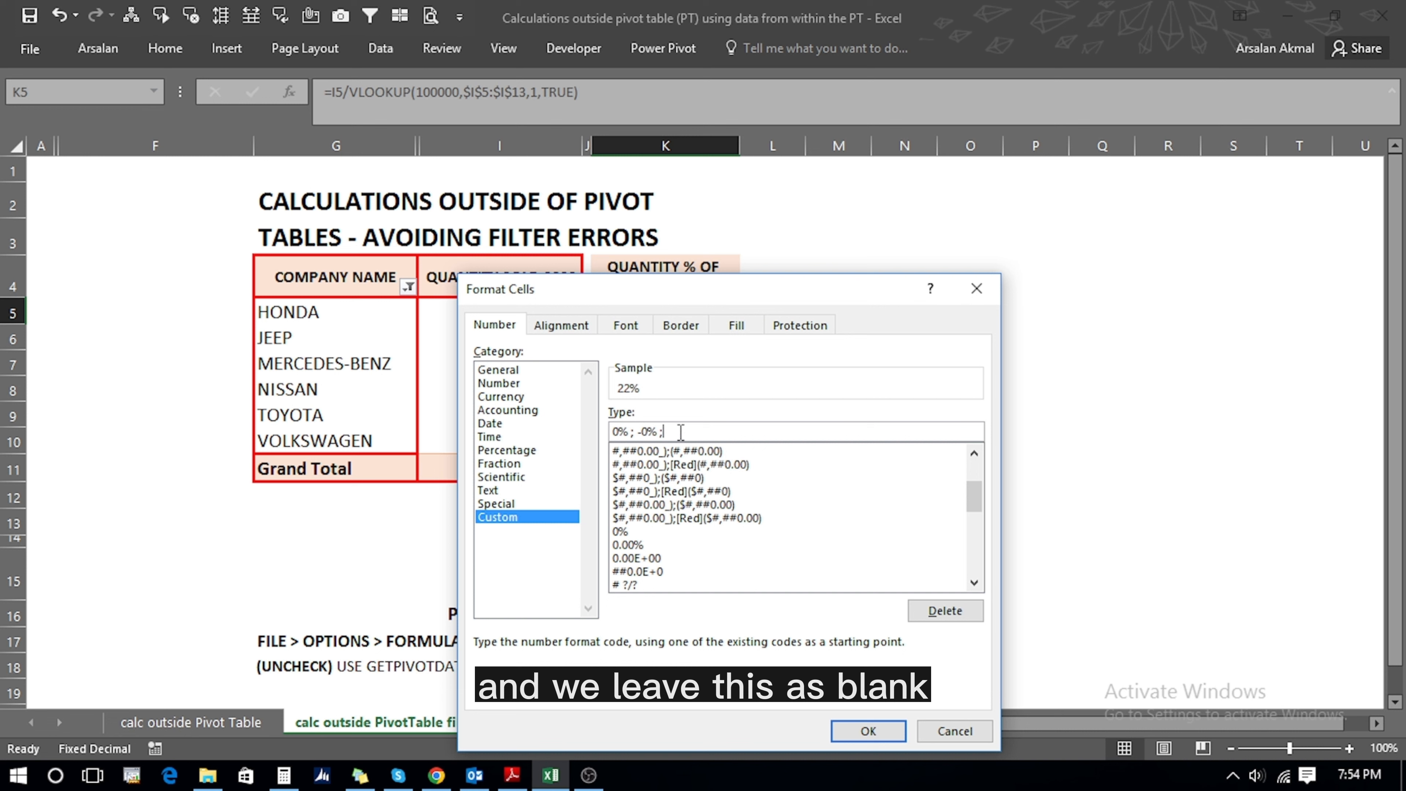
click(856, 735)
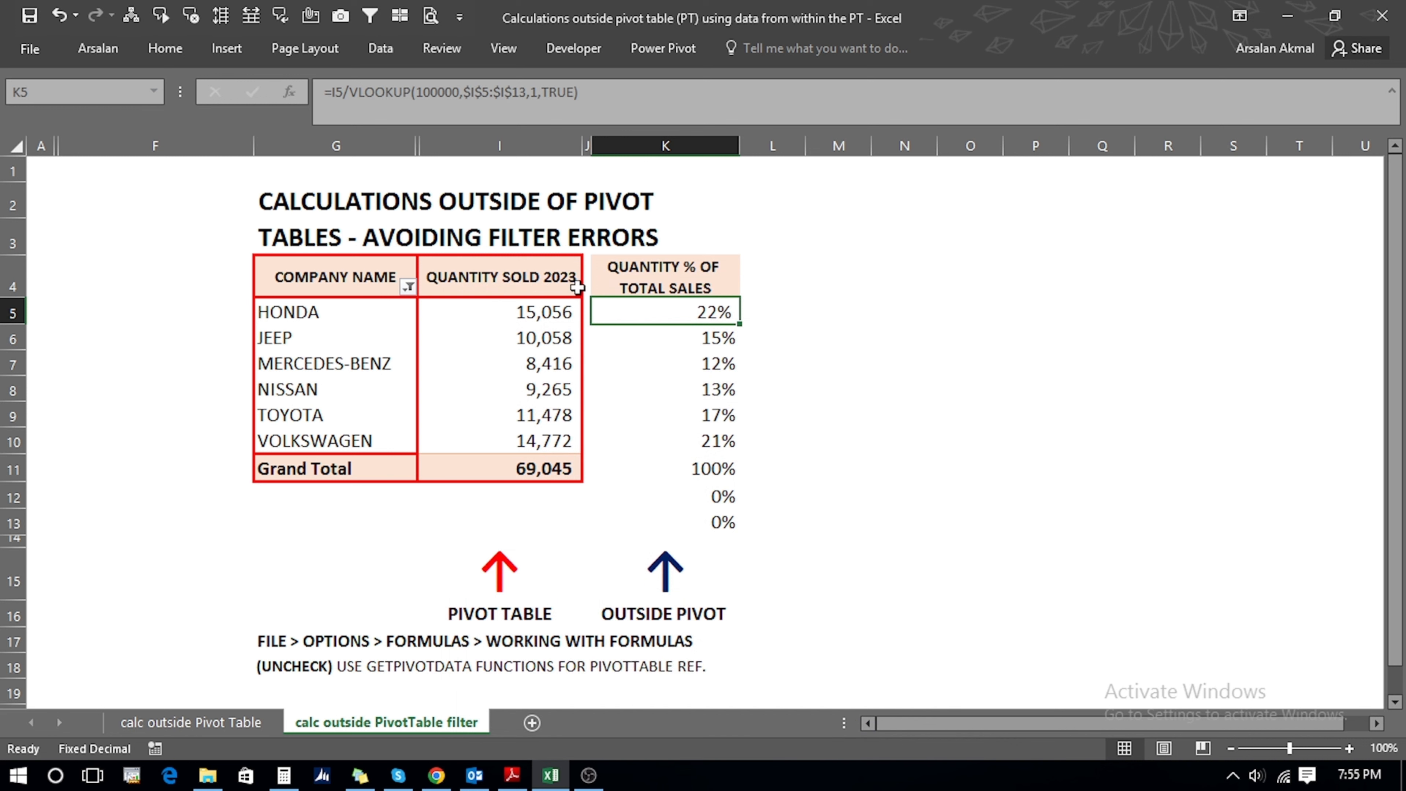
- Copy K5's zero-hiding format into K5:K13 so K12 and K13 appear blank
key(ctrl+c)
key(shift+Down)
key(shift+Down)
key(shift+Down)
key(shift+Down)
key(shift+Down)
key(shift+Down)
key(shift+Down)
key(shift+Down)
key(shift+Down)
key(shift+Down)
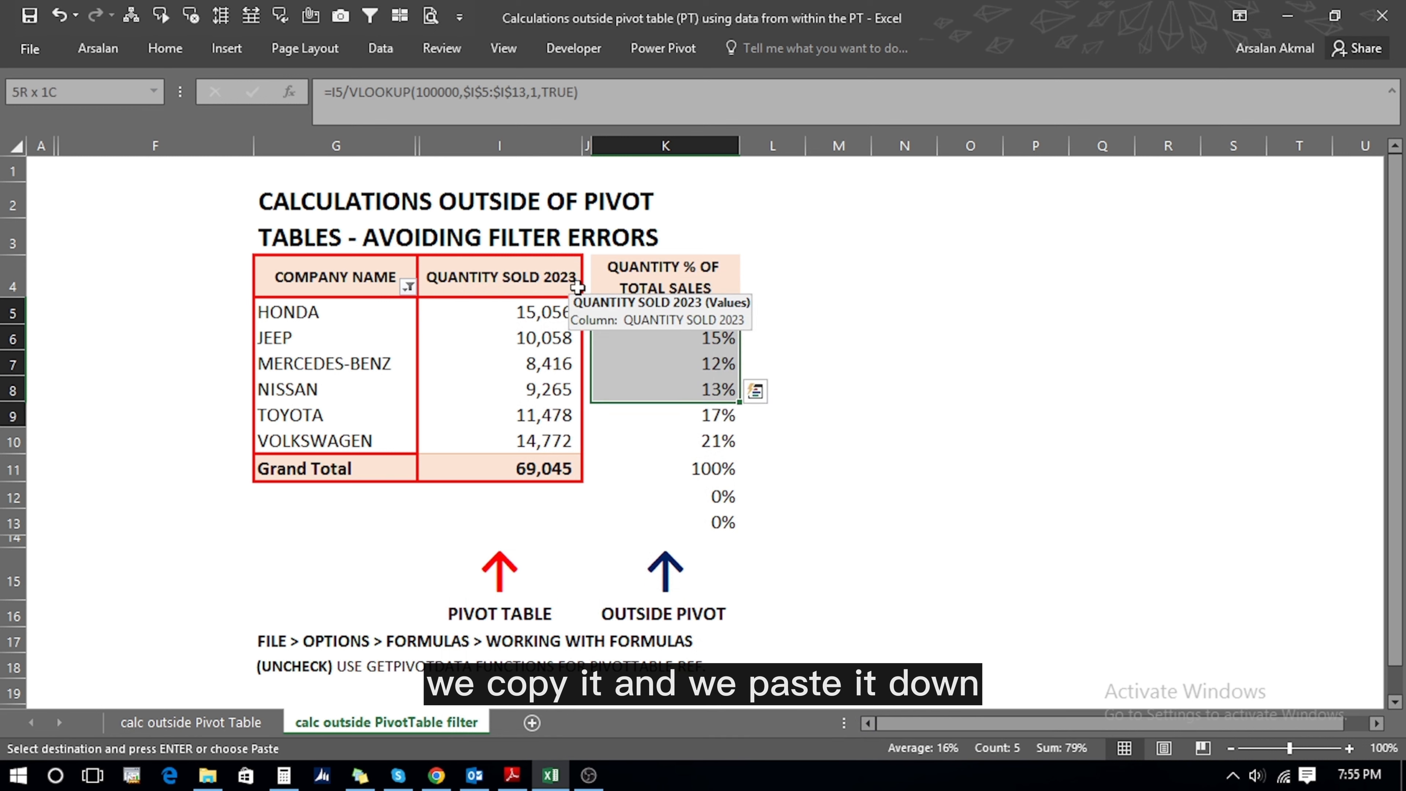
key(shift+Up)
key(shift+Up)
key(ctrl+v)
key(Escape)
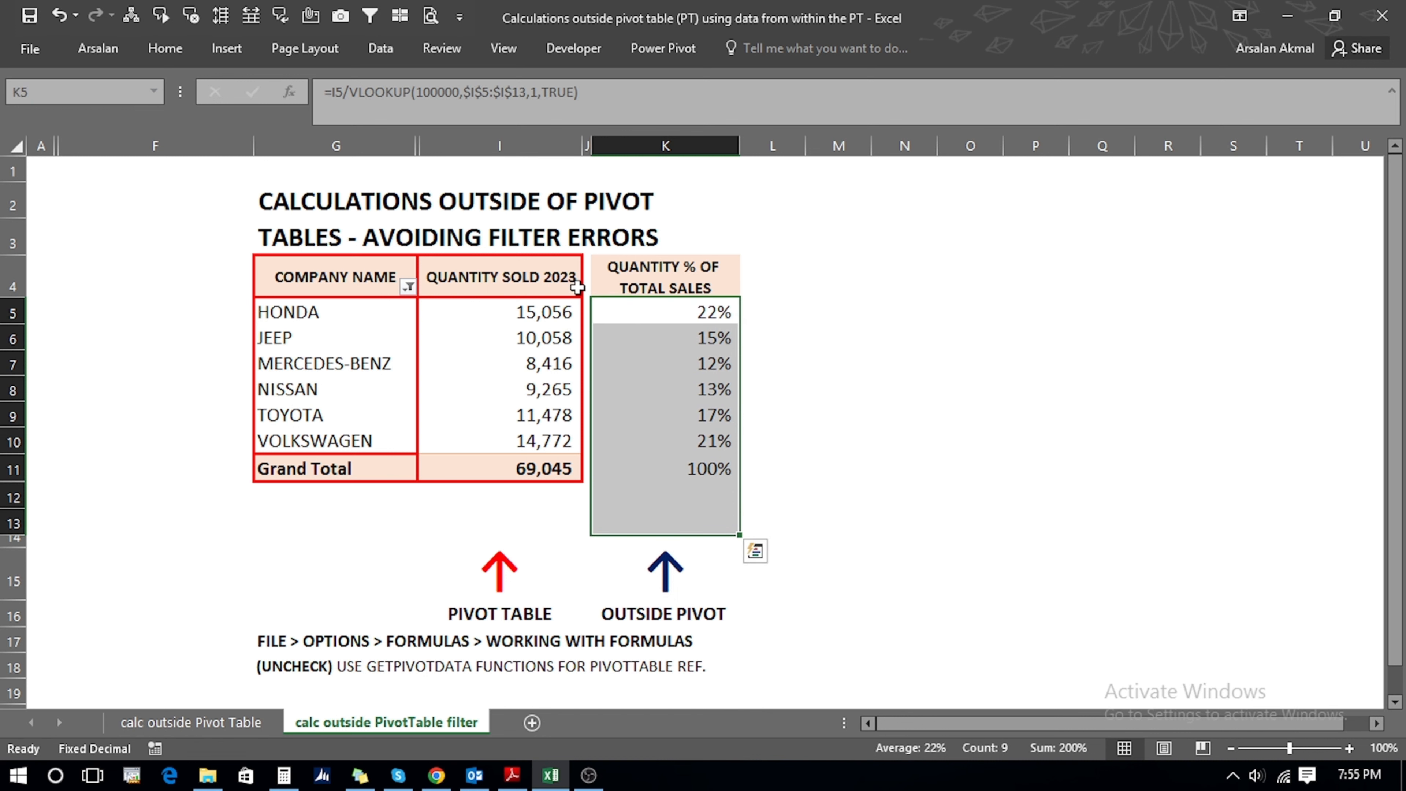
- Reset the COMPANY NAME filter, then exclude BMW, FORD and HONDA, leaving five companies
click(407, 287)
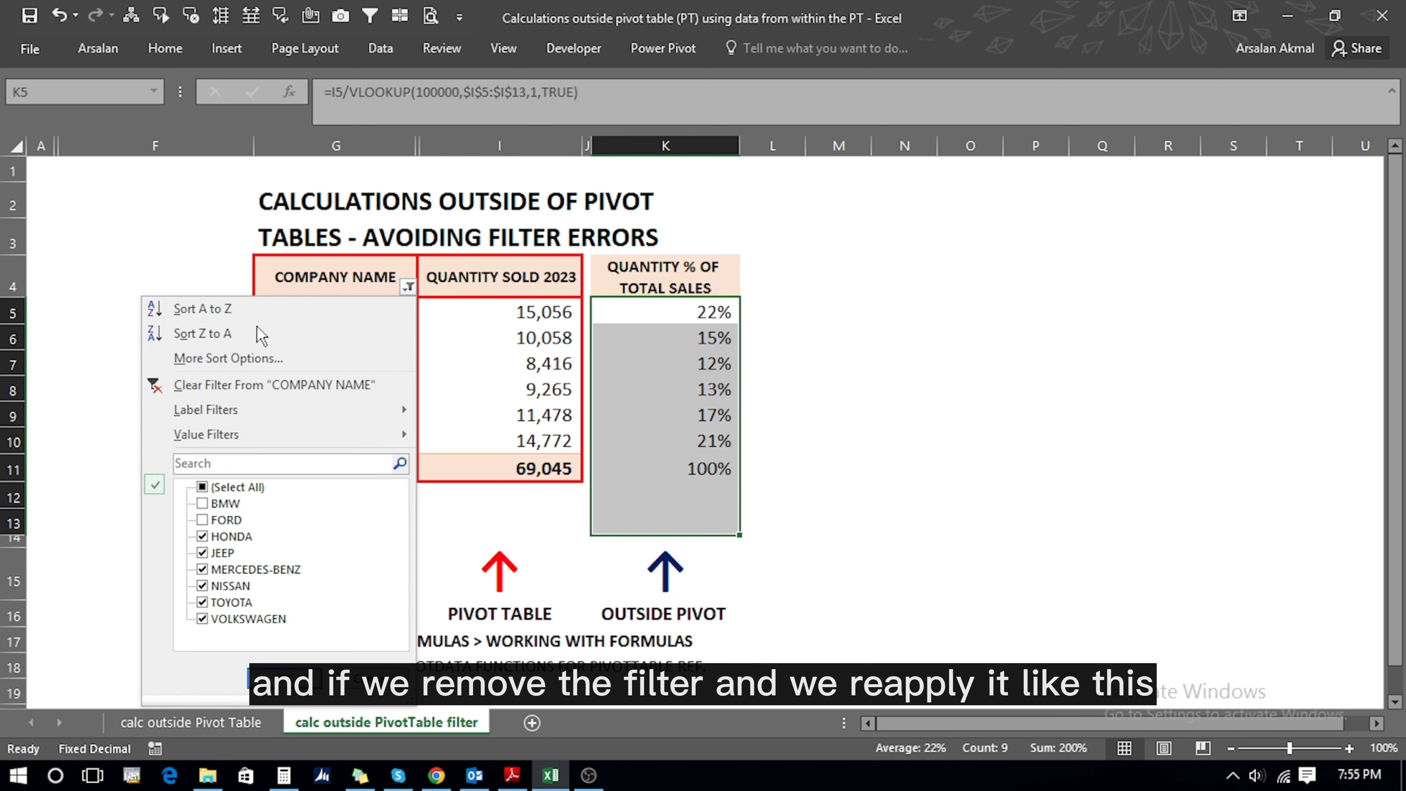
click(225, 377)
click(408, 287)
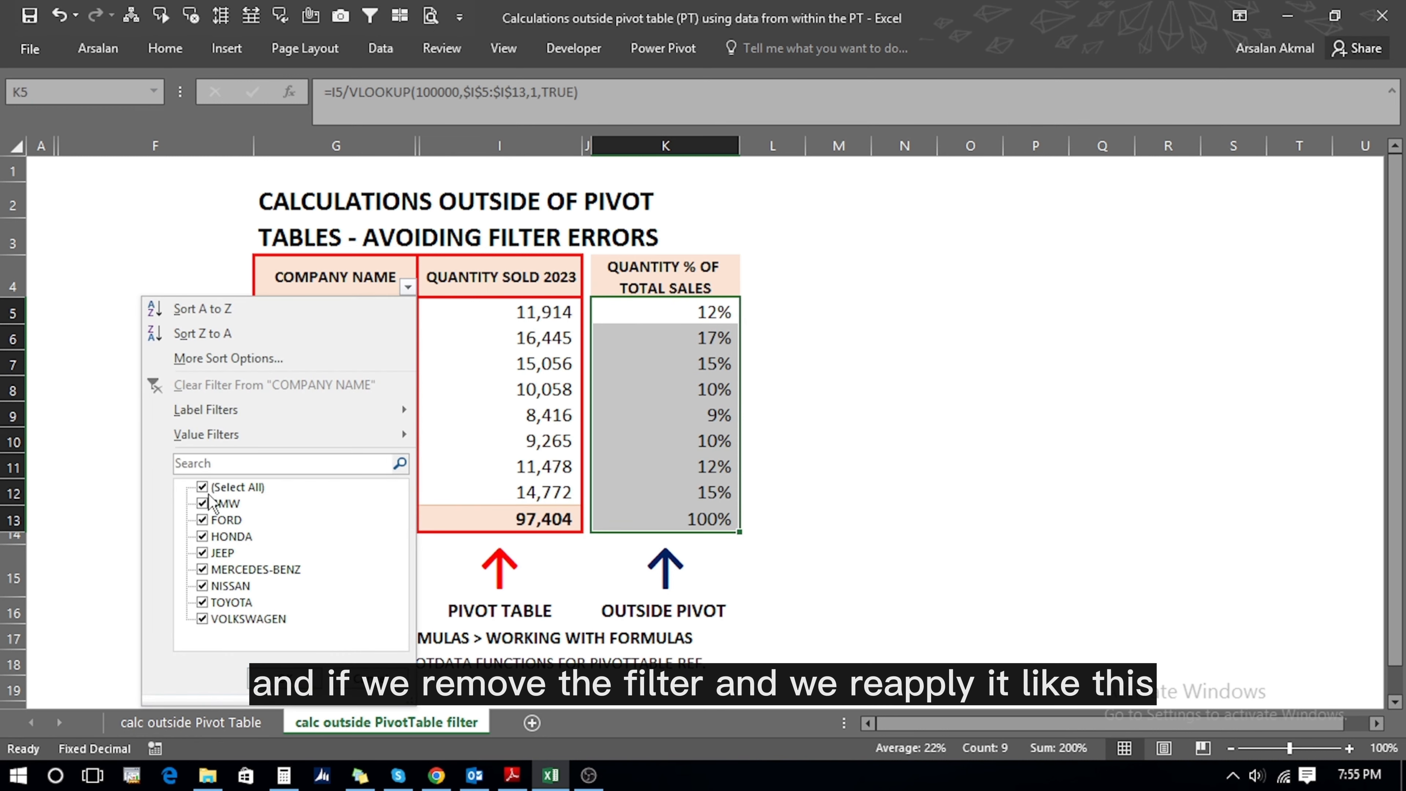
click(202, 503)
click(203, 519)
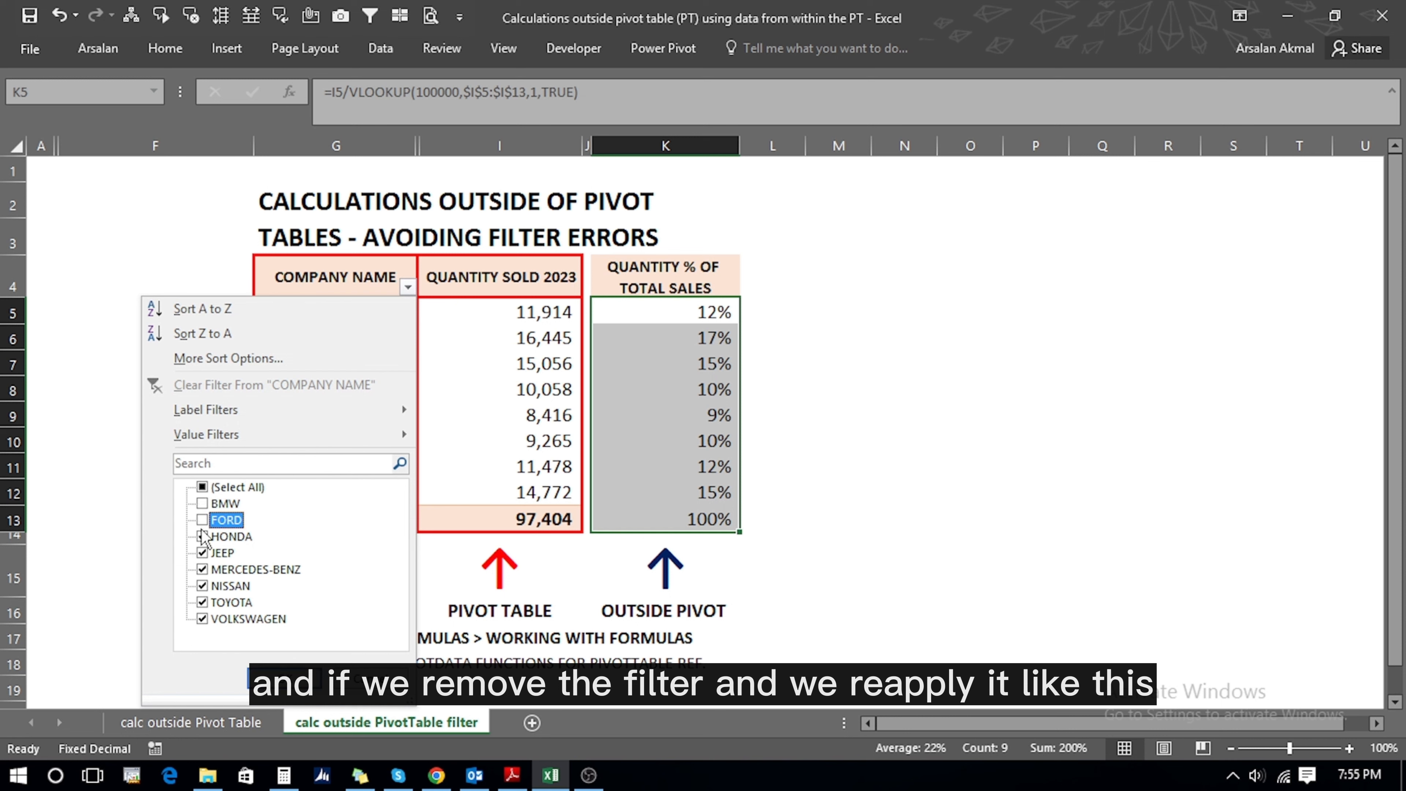
click(202, 536)
click(284, 677)
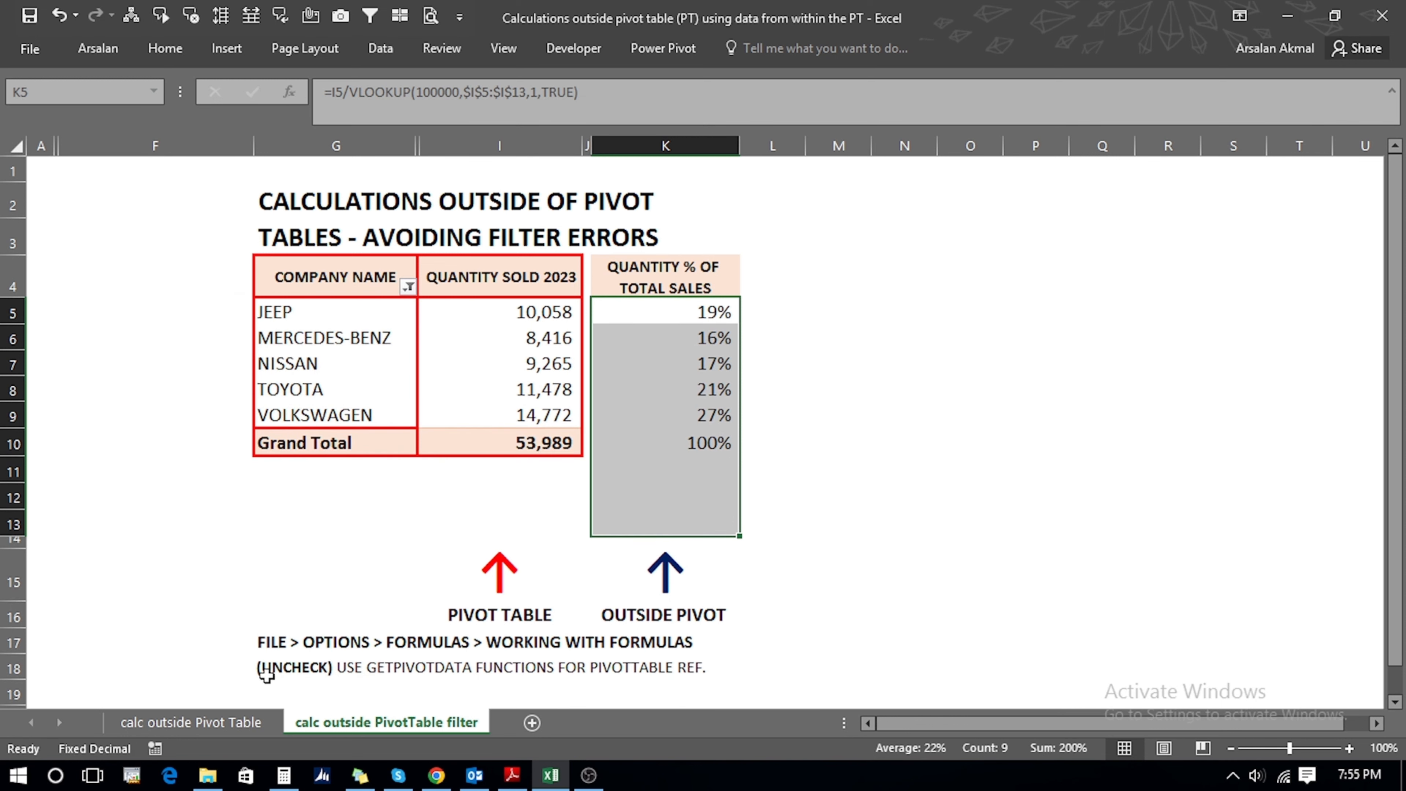
- Check the K12 formula, then exclude TOYOTA and NISSAN so shares read 30%, 25%, 44%
click(671, 488)
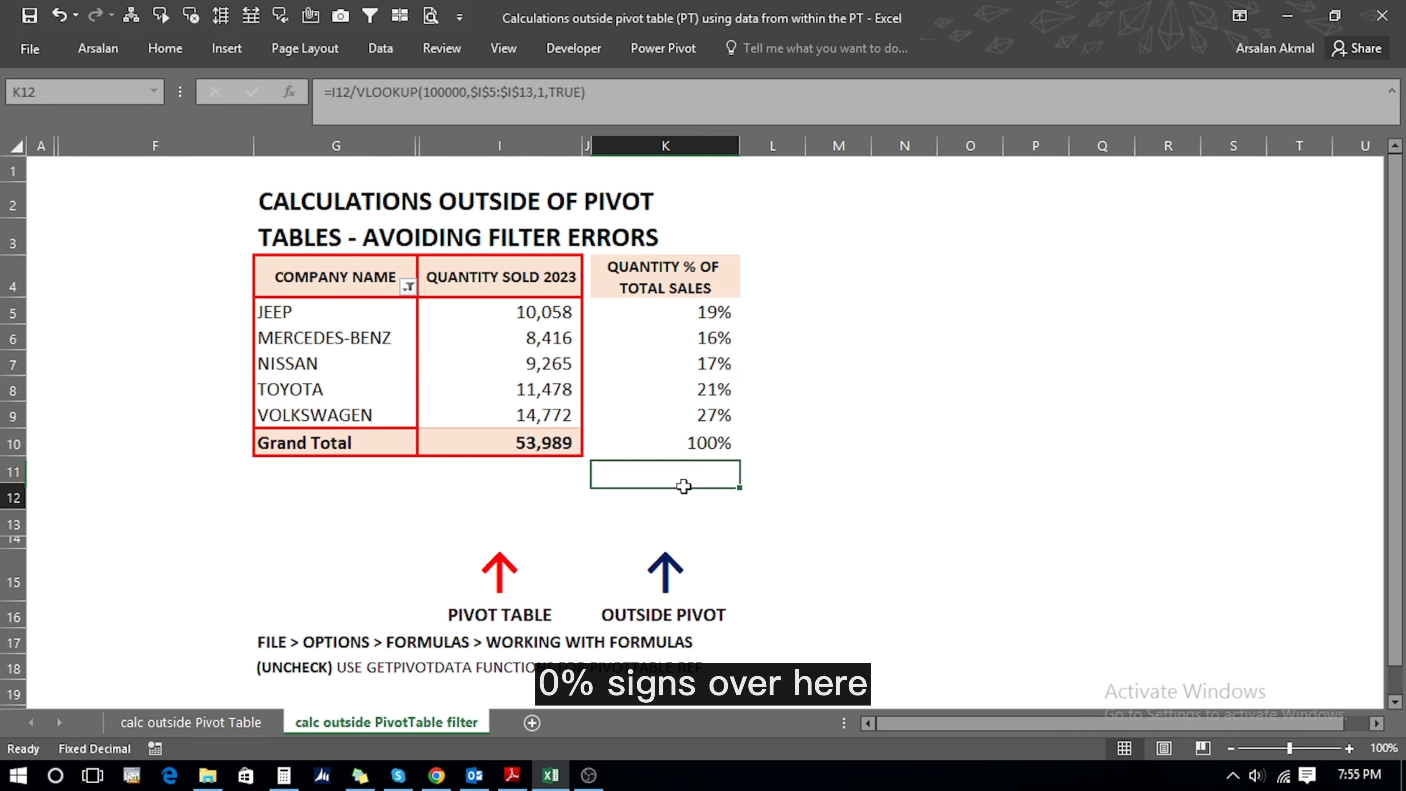
click(409, 289)
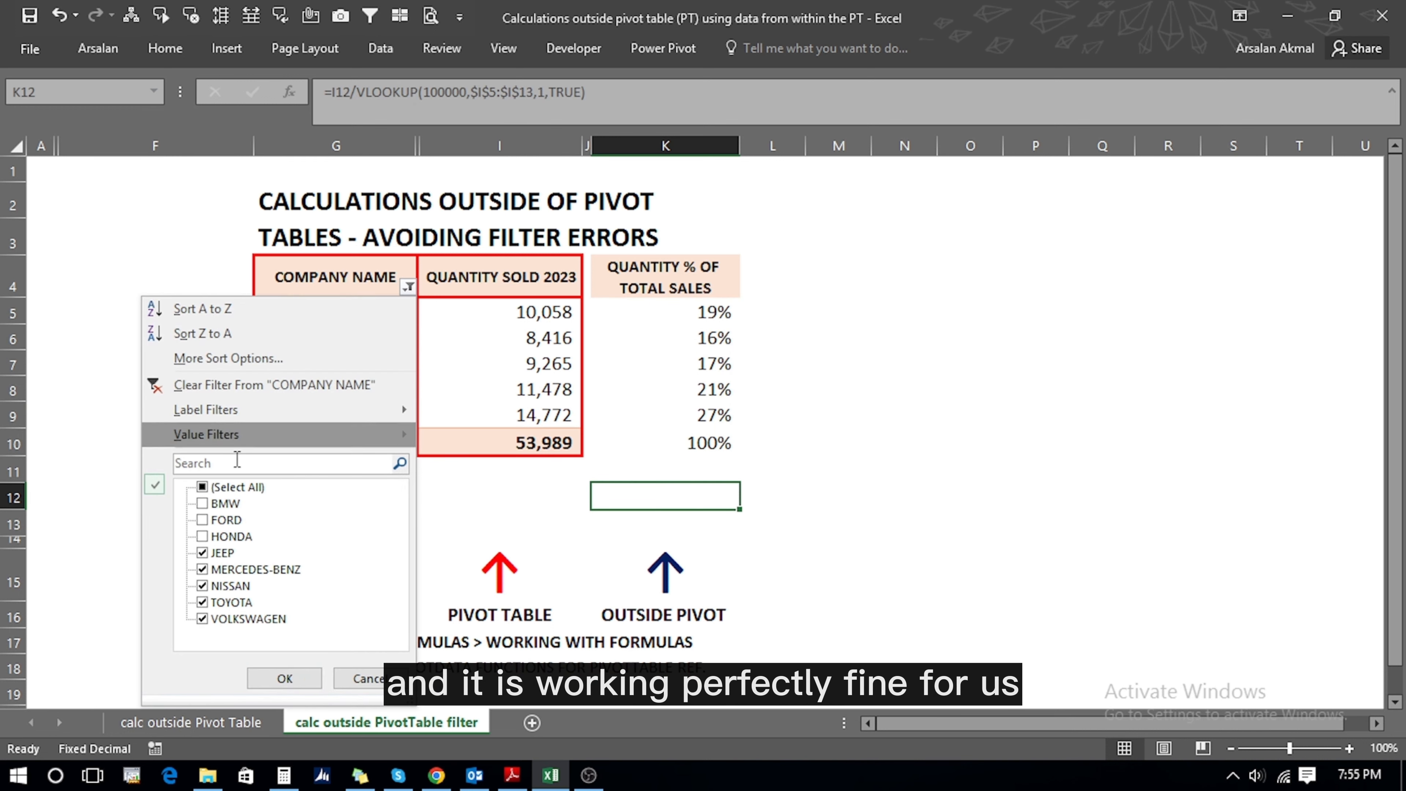
click(203, 602)
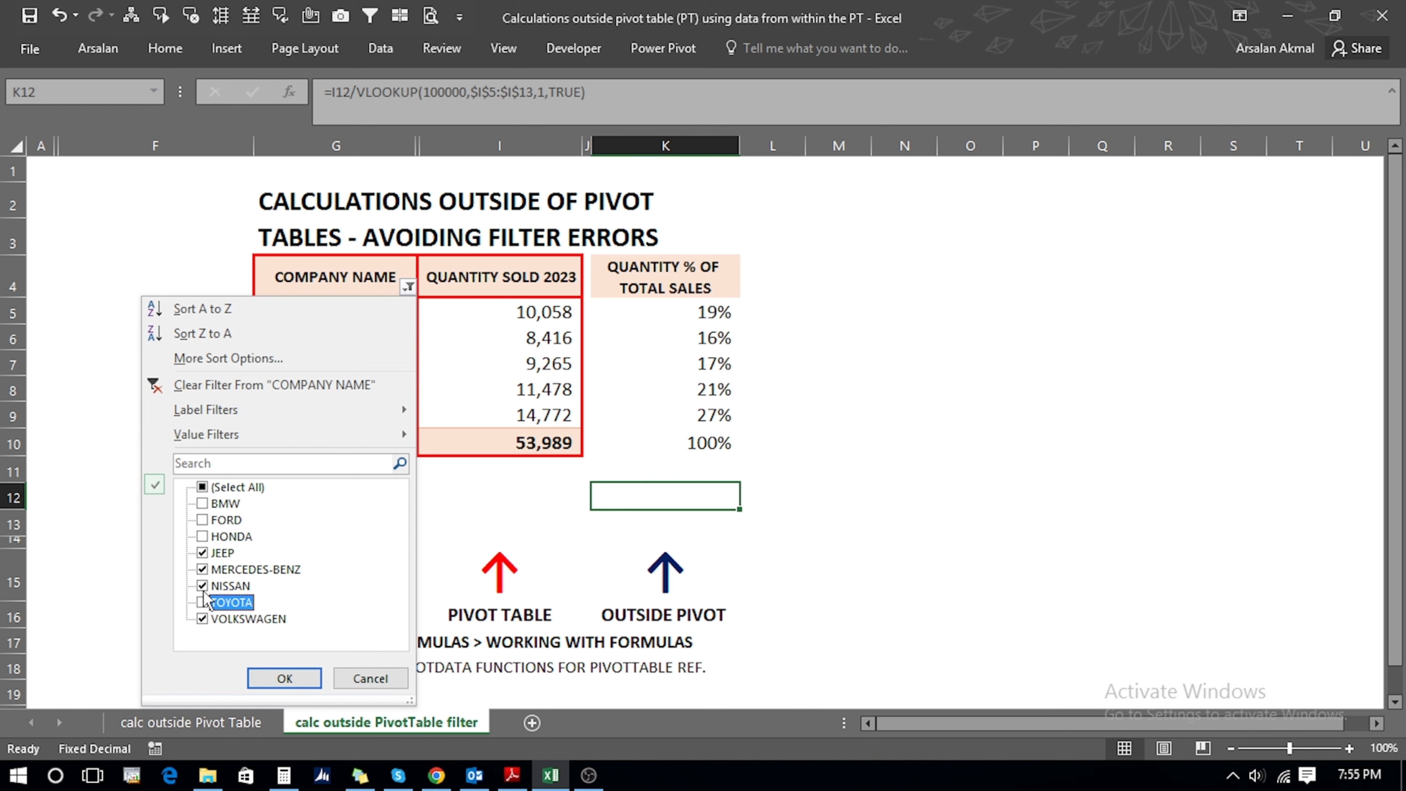
click(203, 587)
click(259, 680)
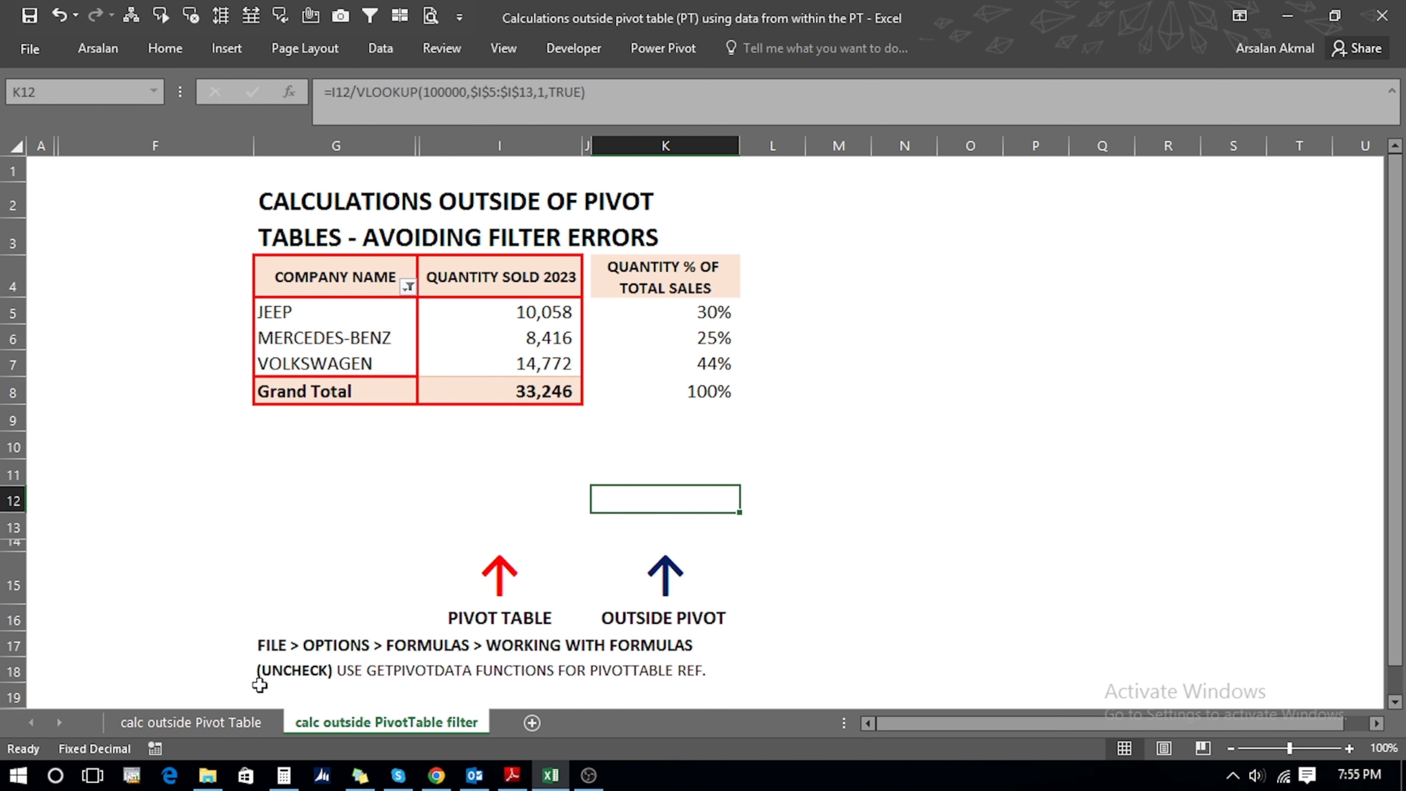